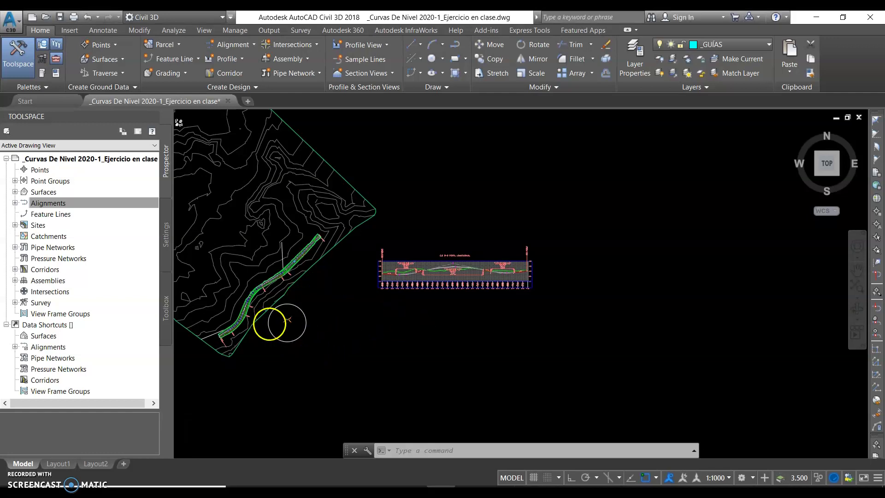
# Step: Open the metric subassembly tool palettes and show the collection of lane subassemblies
pyautogui.scroll(5, 269, 323)
pyautogui.moveTo(356, 293); pyautogui.dragTo(424, 289, button='middle')
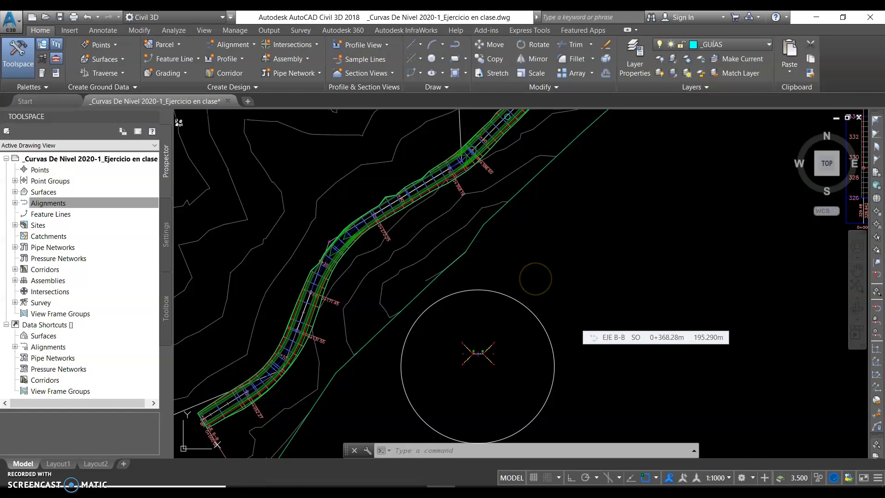
pyautogui.hotkey('ctrl', '3')
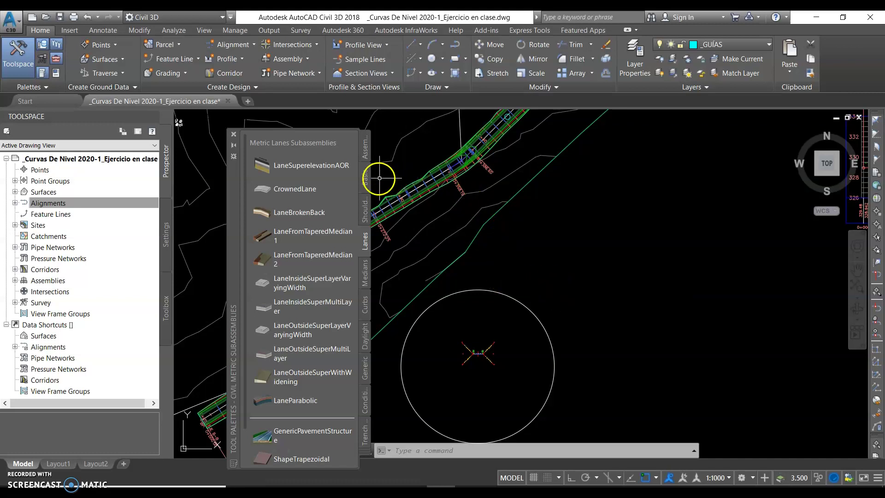
pyautogui.click(365, 180)
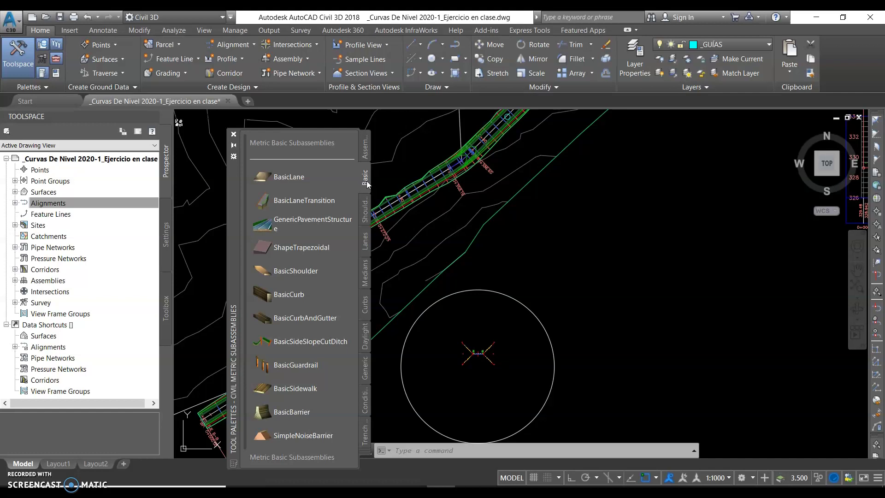
pyautogui.click(365, 237)
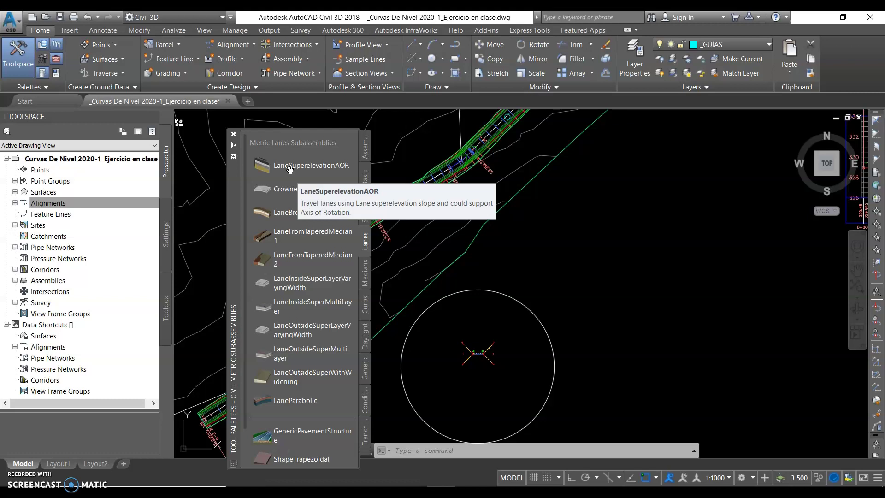
pyautogui.click(300, 212)
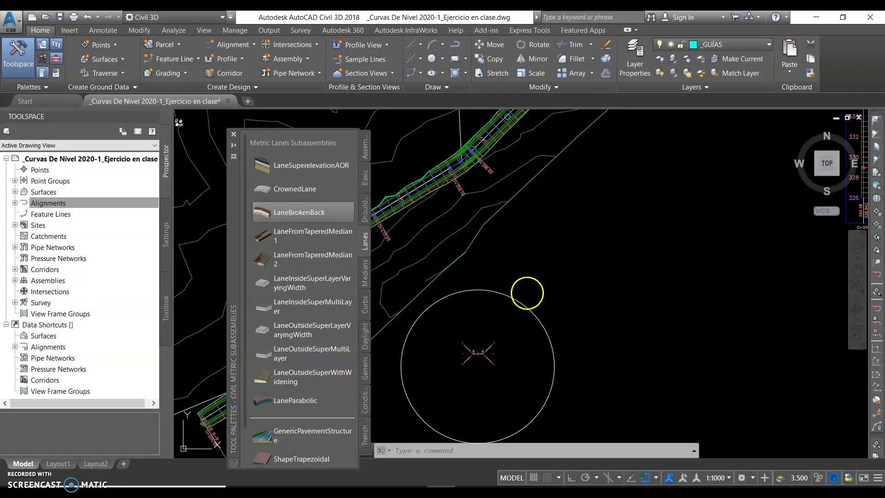
# Step: Create an assembly named "ST Con Peralte" and place its baseline inside the circle, below the existing assembly
pyautogui.click(294, 59)
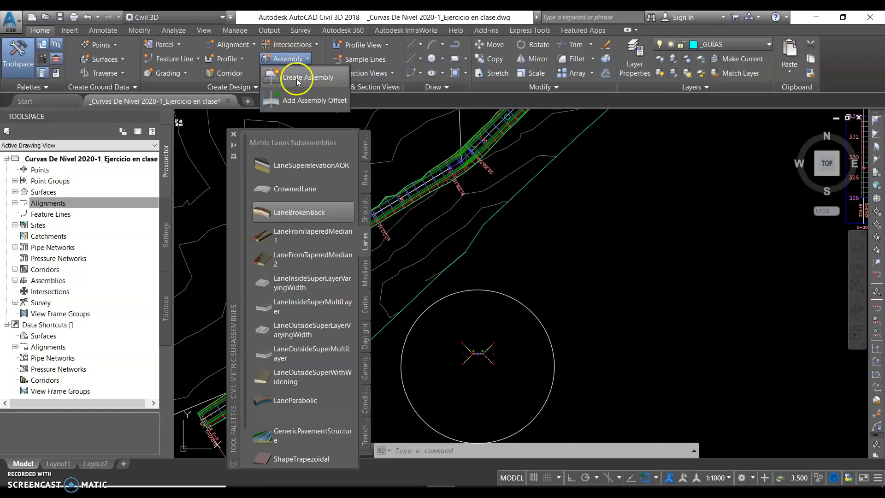
pyautogui.click(297, 78)
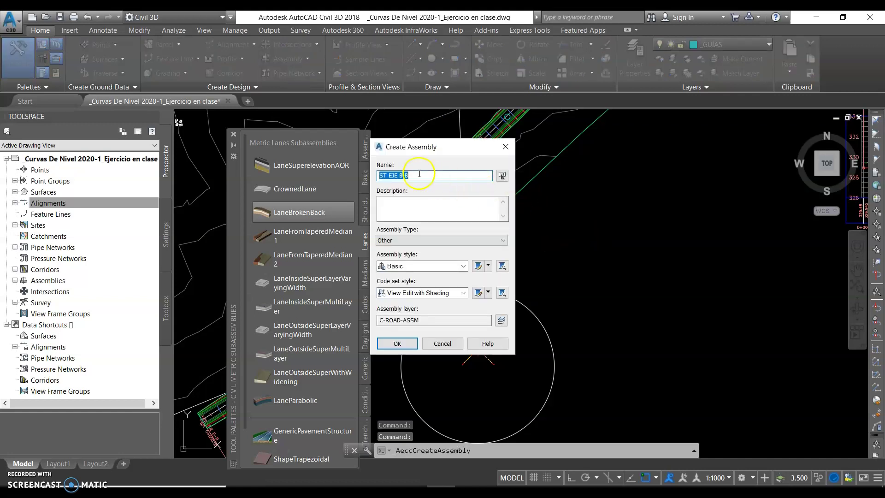
pyautogui.moveTo(417, 172); pyautogui.dragTo(390, 174)
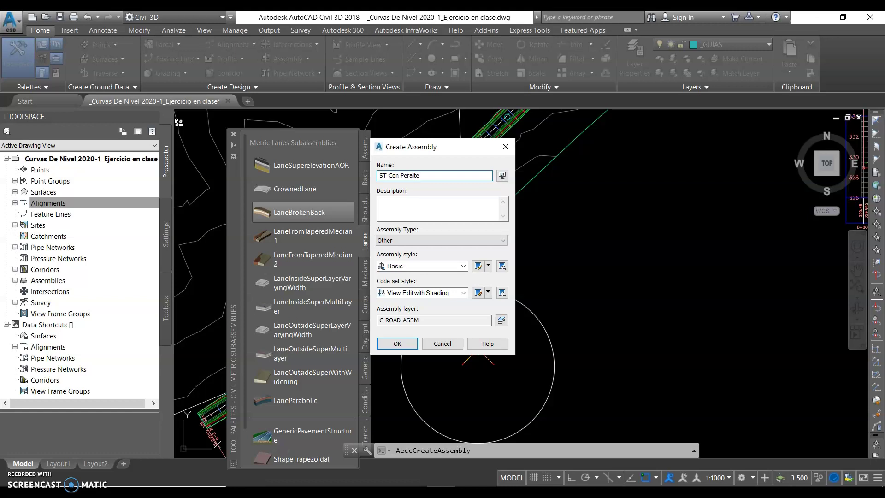
pyautogui.click(403, 345)
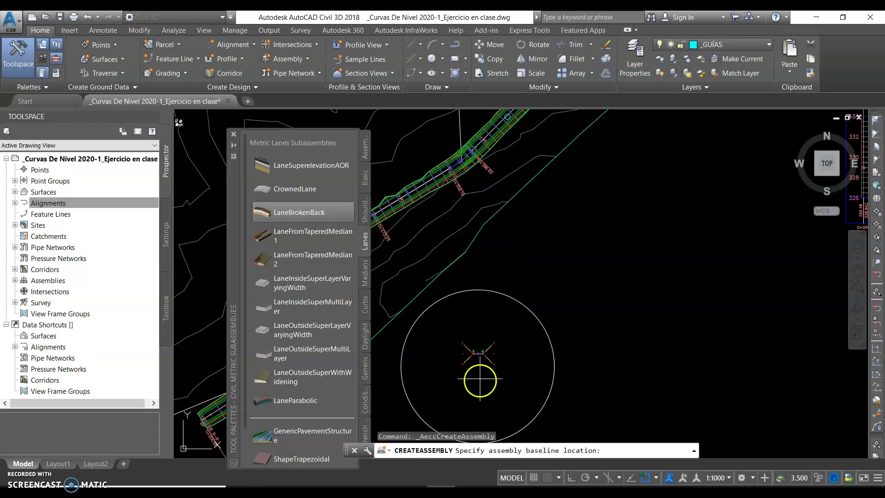
pyautogui.scroll(6, 477, 369)
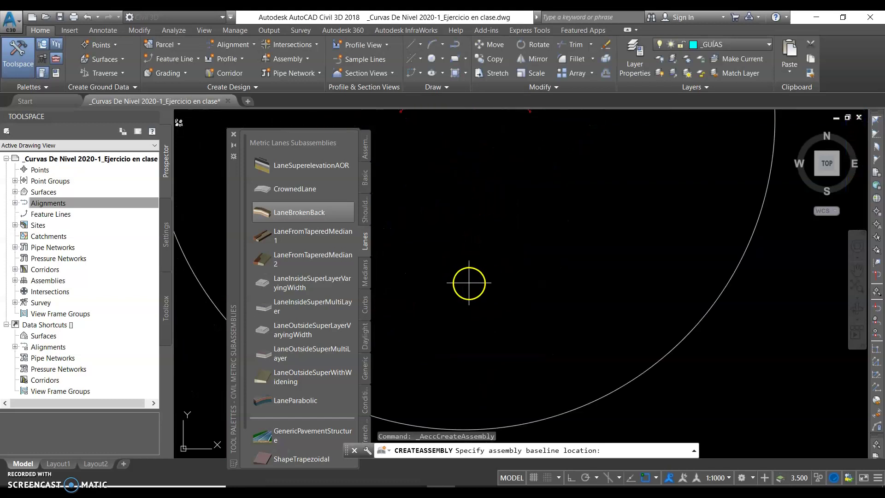
pyautogui.scroll(3, 525, 279)
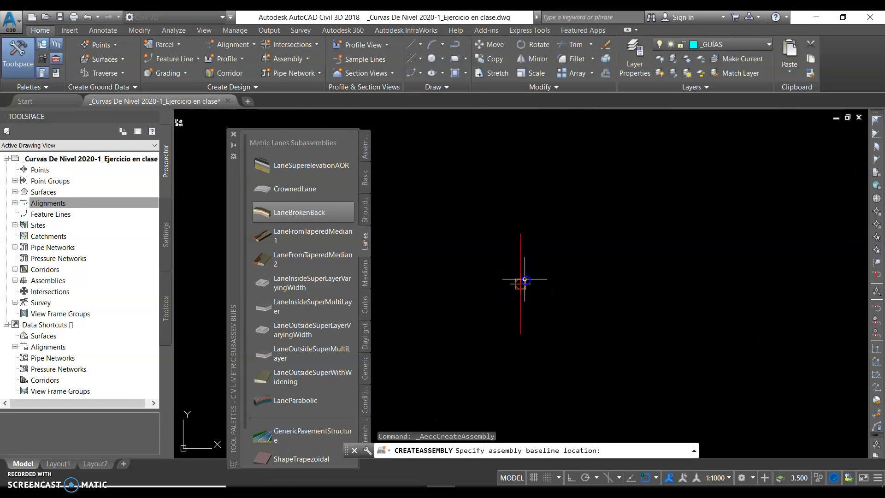
pyautogui.click(525, 279)
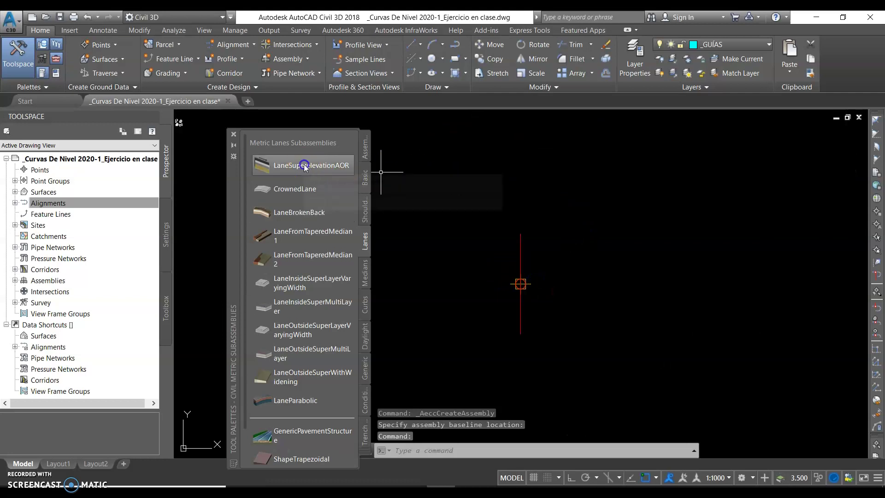
# Step: Attach 3.6 m wide LaneSuperelevationAOR lanes to both sides of the new assembly's baseline
pyautogui.click(333, 166)
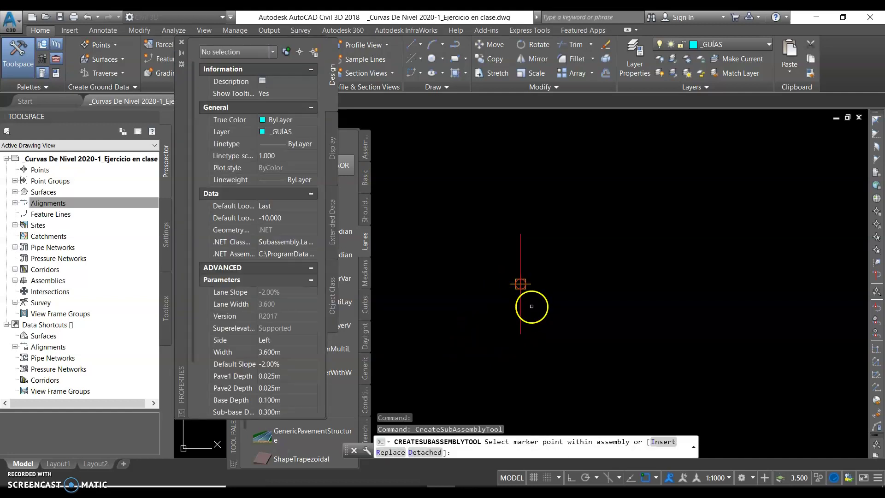
pyautogui.click(521, 304)
pyautogui.click(520, 304)
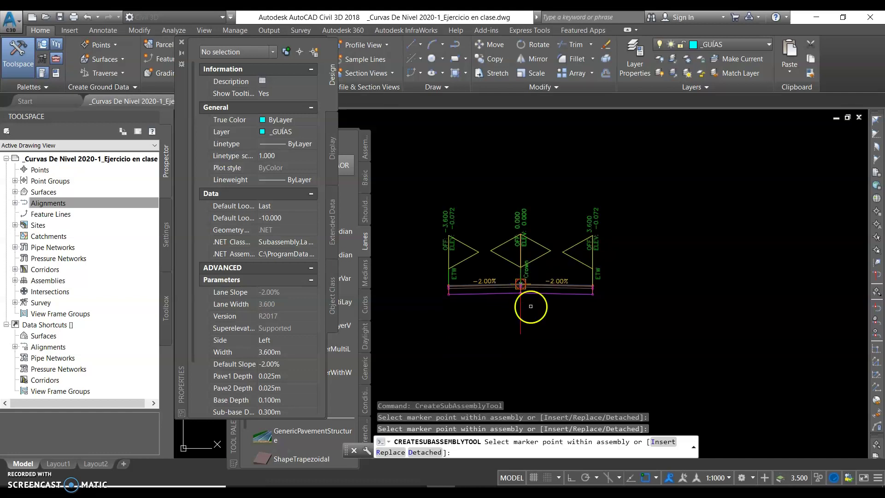
pyautogui.scroll(-9, 538, 311)
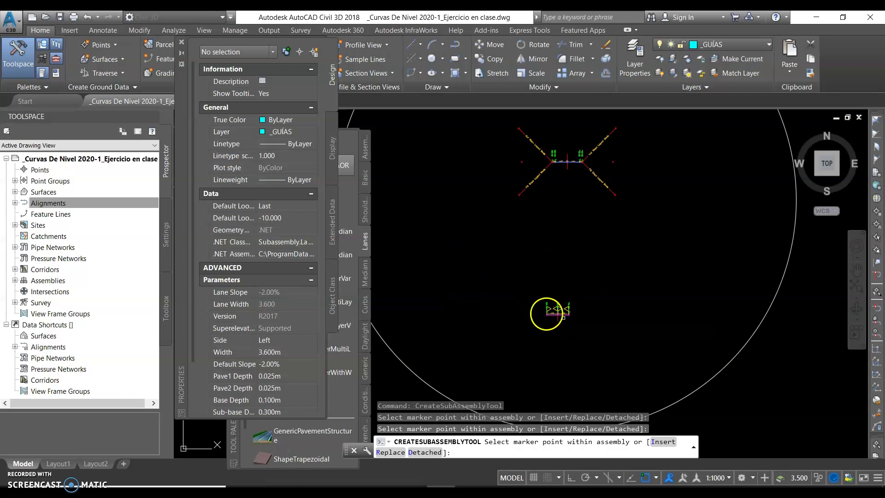
pyautogui.click(181, 43)
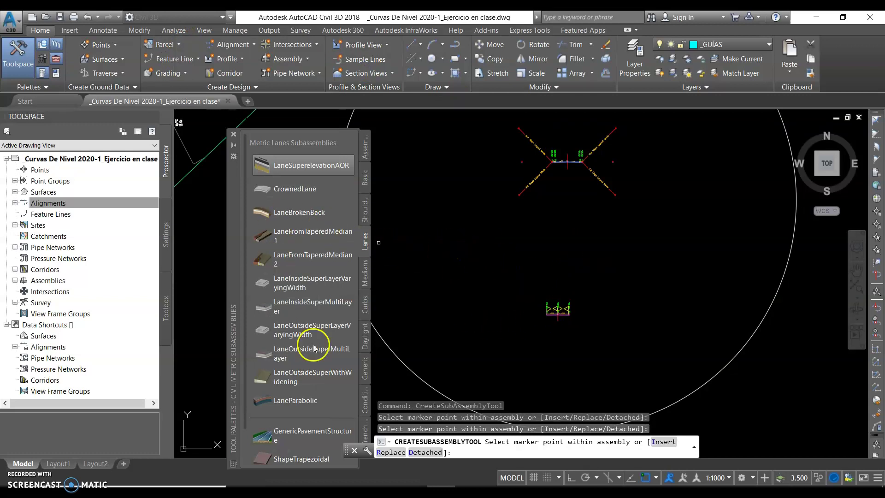
# Step: Attach a 2.4 m wide ShoulderExtendAll subassembly to the outer edge of the right lane
pyautogui.click(366, 209)
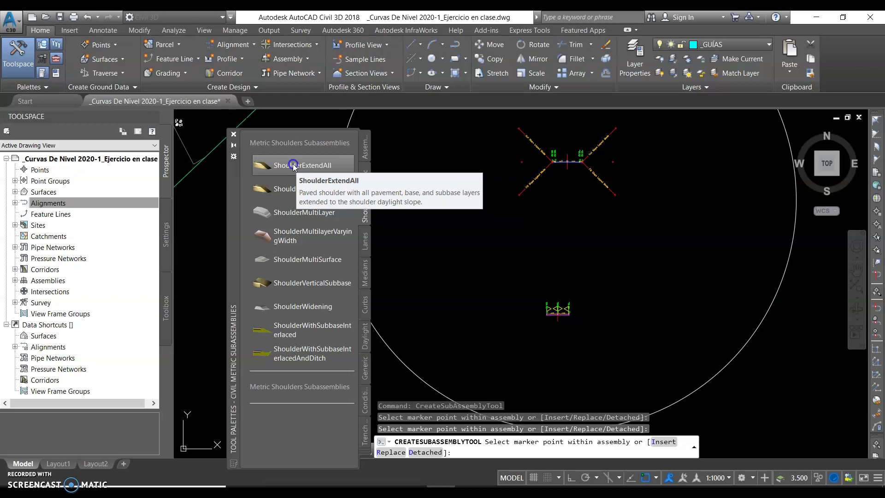
pyautogui.click(318, 173)
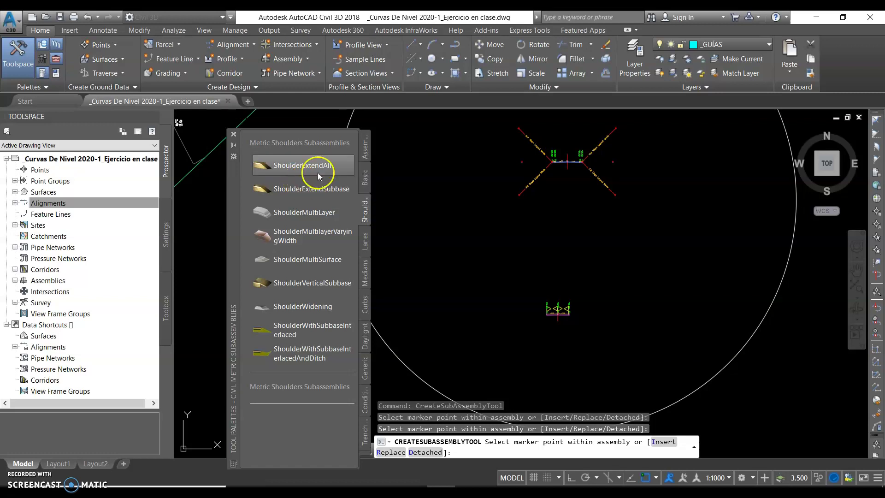
pyautogui.click(345, 168)
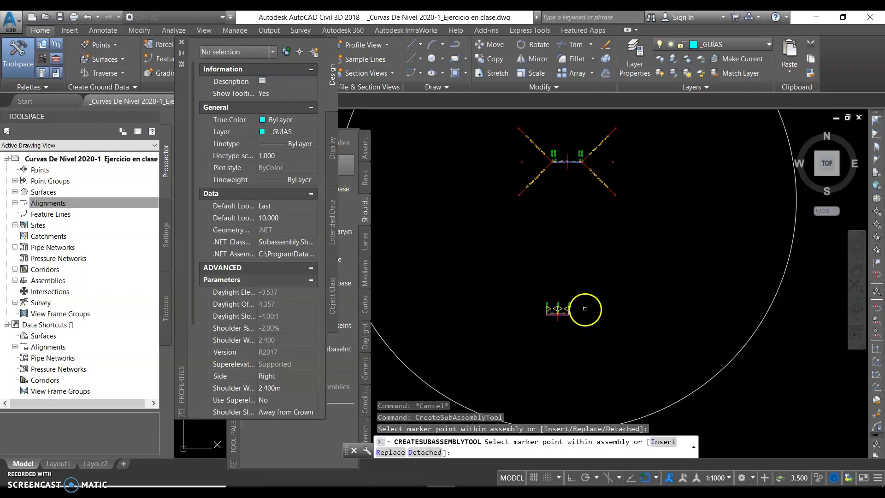
pyautogui.scroll(5, 585, 312)
pyautogui.scroll(6, 556, 336)
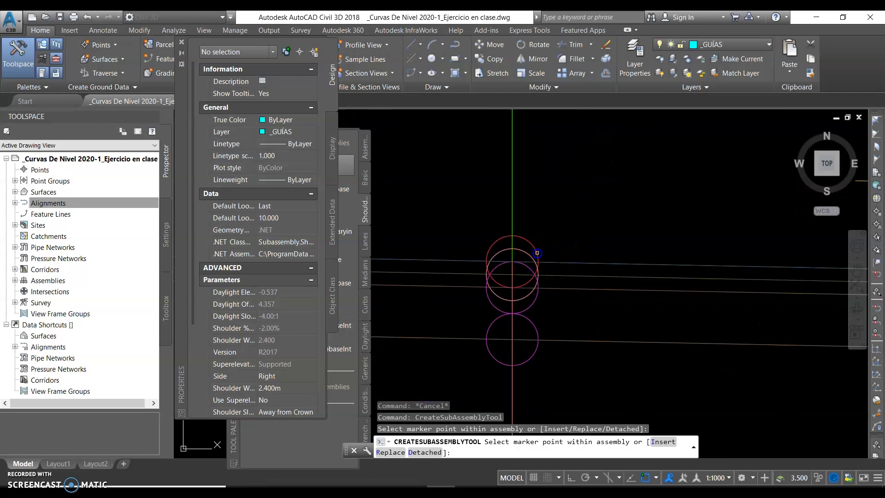
pyautogui.click(538, 251)
pyautogui.scroll(-3, 574, 258)
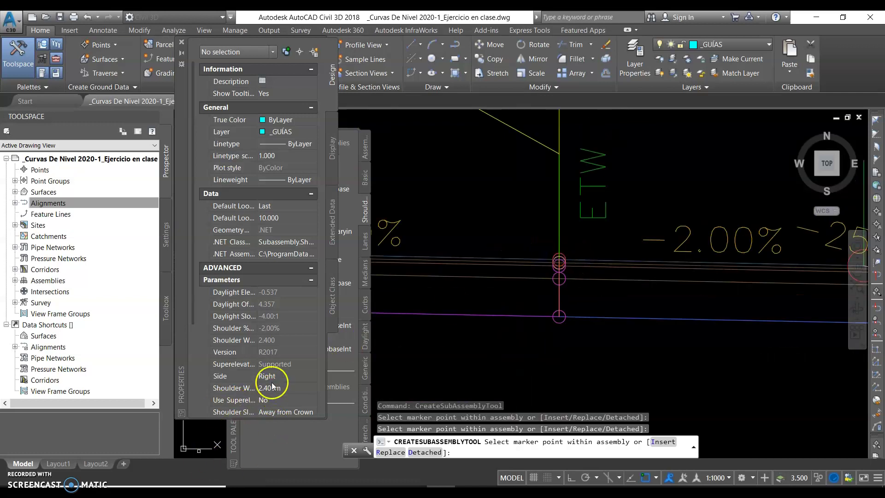
# Step: Attach a matching ShoulderExtendAll subassembly to the outer edge of the left lane
pyautogui.moveTo(193, 293); pyautogui.dragTo(193, 319)
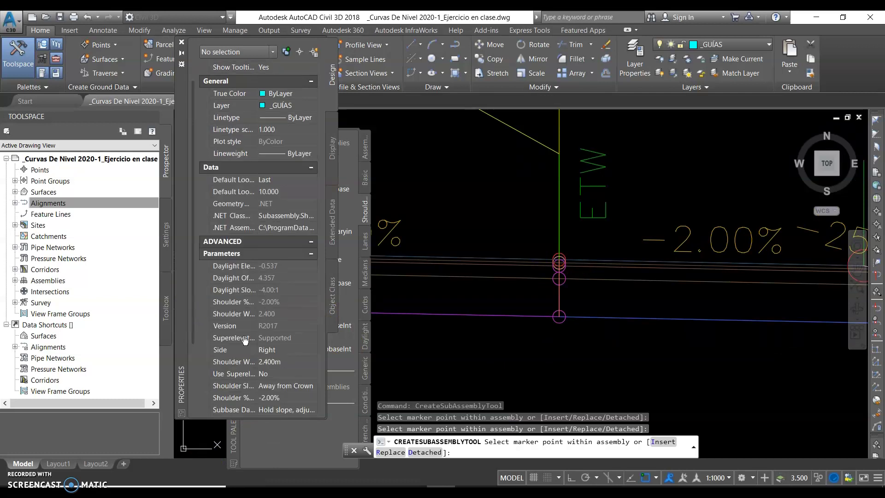
pyautogui.scroll(-3, 551, 295)
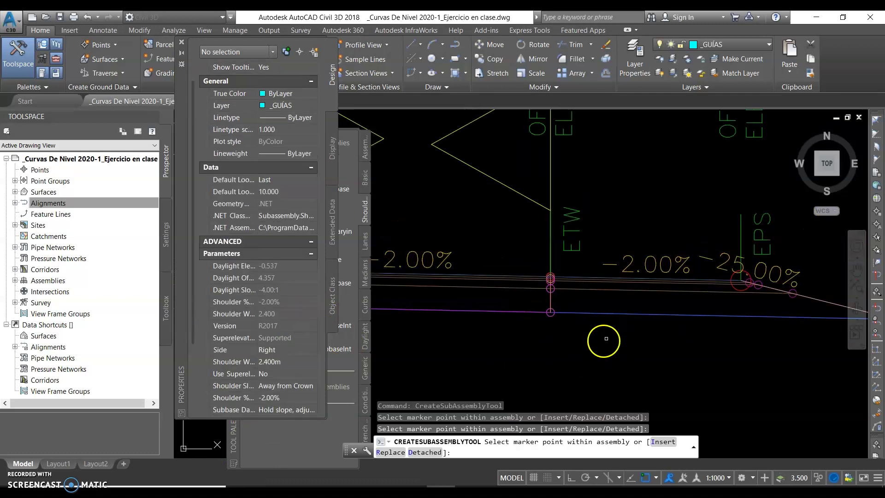
pyautogui.scroll(1, 609, 341)
pyautogui.scroll(-2, 483, 331)
pyautogui.moveTo(411, 323)
pyautogui.mouseDown(button='middle')
pyautogui.moveTo(569, 310)
pyautogui.moveTo(497, 253)
pyautogui.mouseUp(button='middle')
pyautogui.scroll(7, 532, 293)
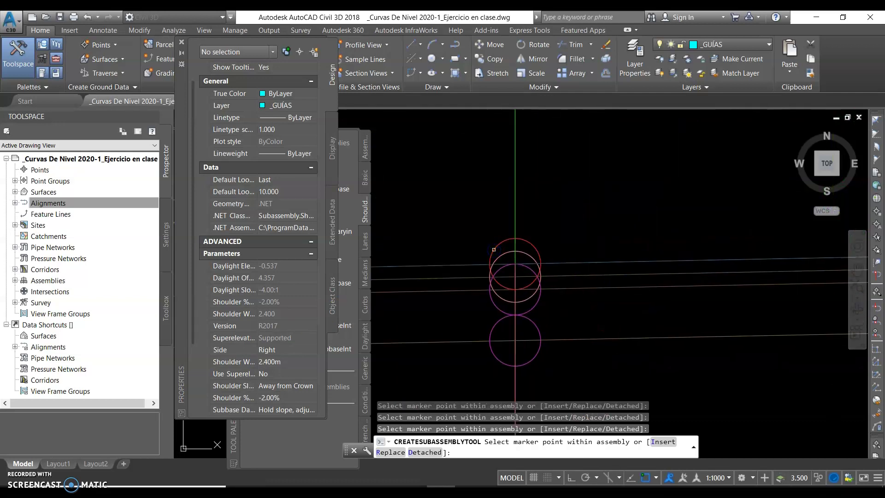
pyautogui.scroll(-5, 543, 259)
pyautogui.scroll(-4, 599, 263)
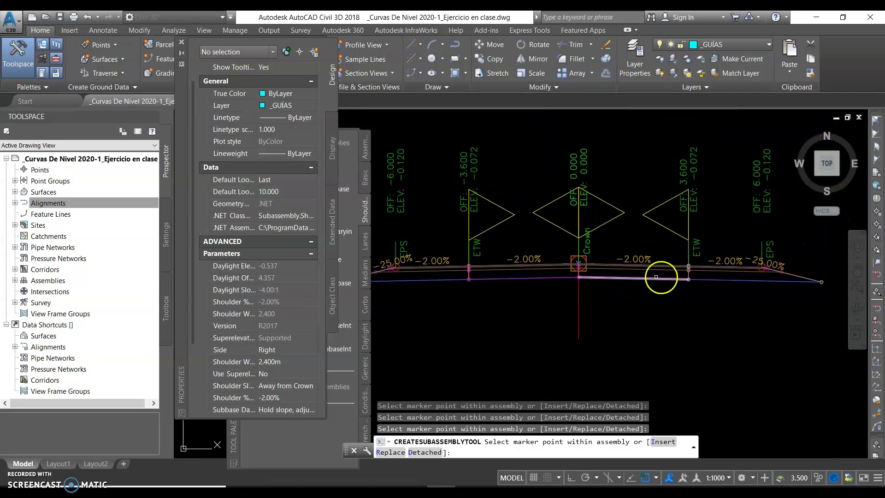
pyautogui.moveTo(473, 261); pyautogui.dragTo(587, 262, button='middle')
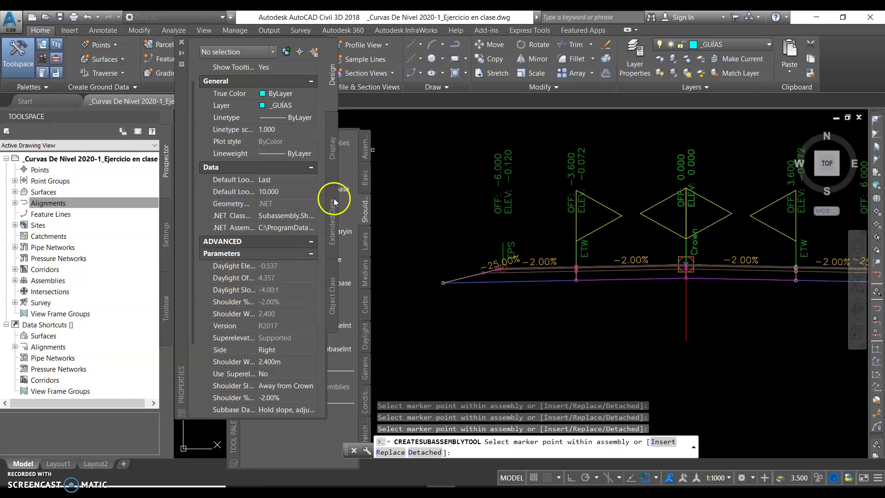
# Step: Attach a BasicSideSlopeCutDitch subassembly to the outer end of the left shoulder
pyautogui.click(365, 333)
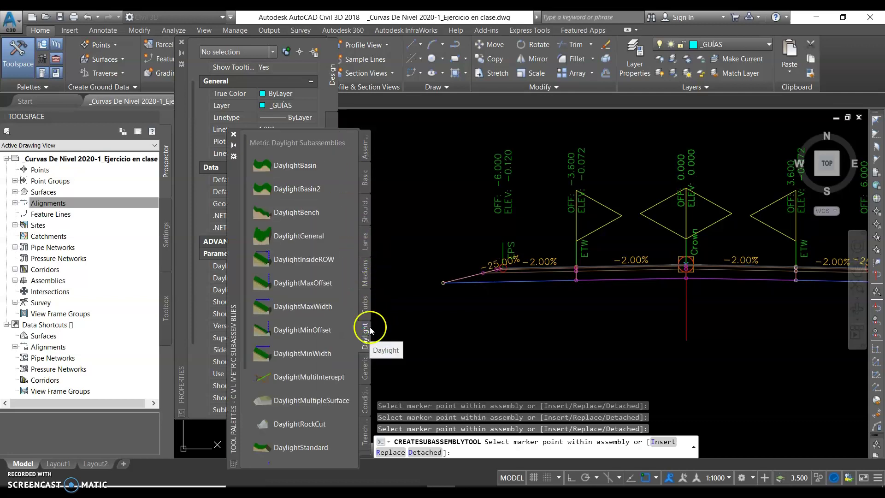
pyautogui.scroll(5, 317, 304)
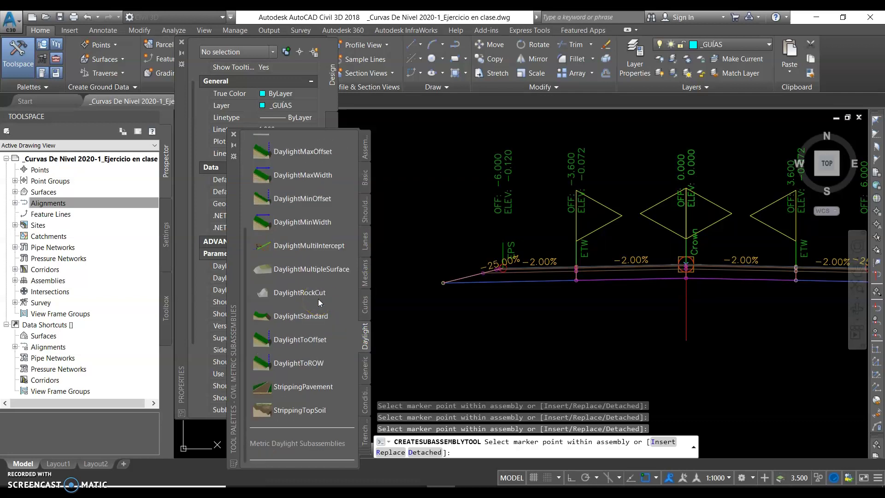
pyautogui.click(364, 178)
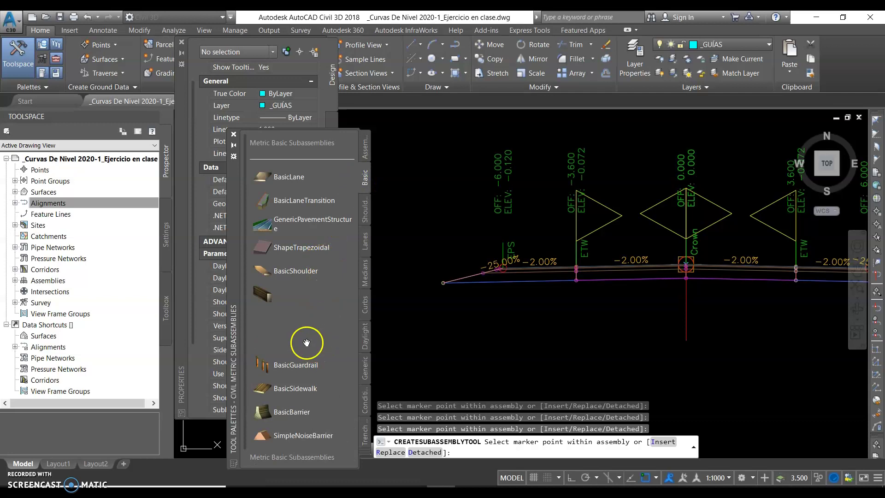
pyautogui.click(298, 342)
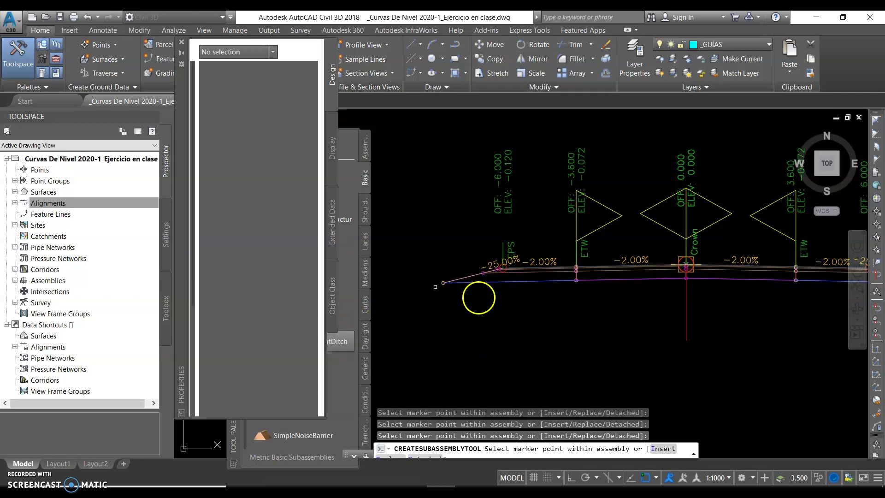
pyautogui.scroll(4, 491, 297)
pyautogui.moveTo(452, 271); pyautogui.dragTo(583, 257, button='middle')
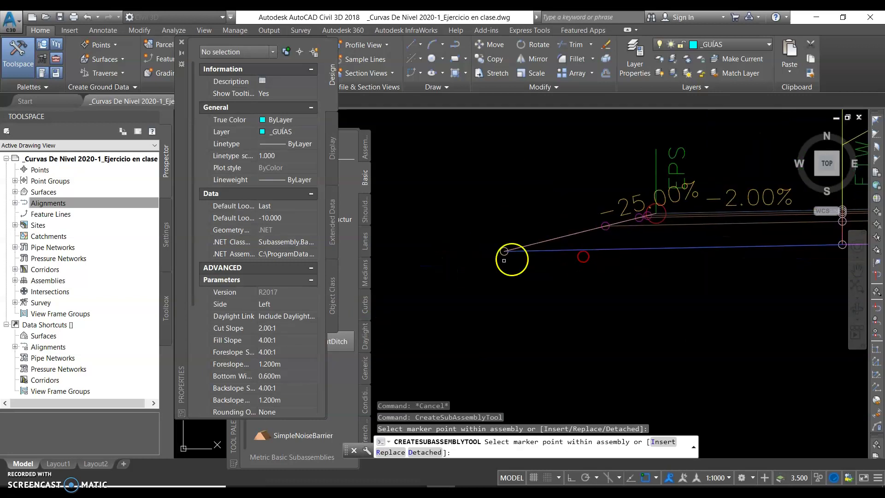
pyautogui.click(499, 251)
pyautogui.scroll(-5, 474, 221)
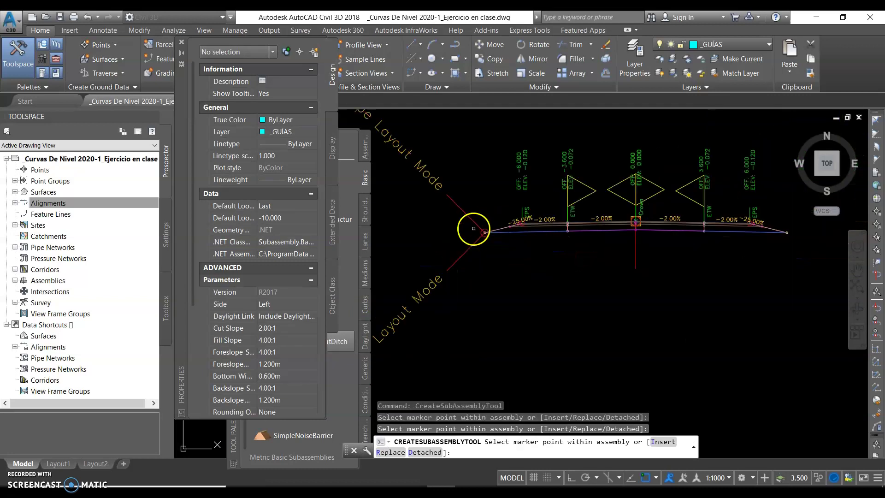
# Step: Attach a BasicSideSlopeCutDitch to the outer end of the right shoulder and close the tool palettes
pyautogui.scroll(5, 567, 224)
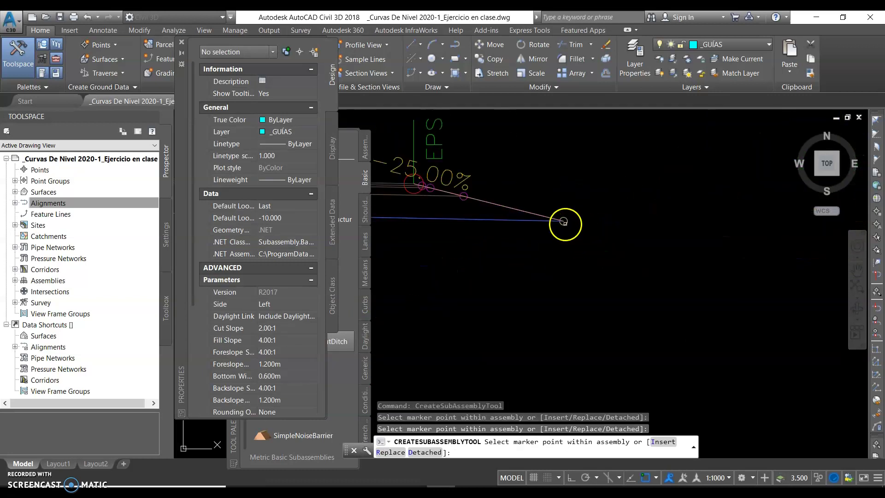
pyautogui.click(564, 221)
pyautogui.scroll(-5, 563, 200)
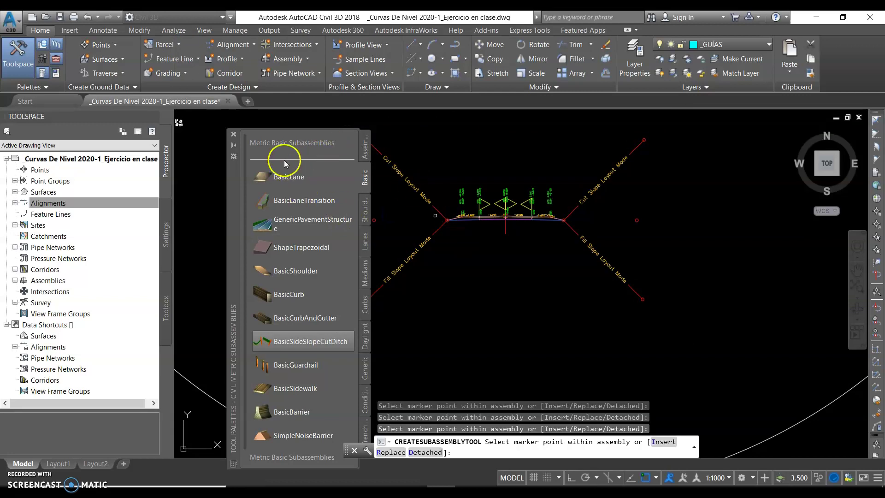
pyautogui.click(234, 137)
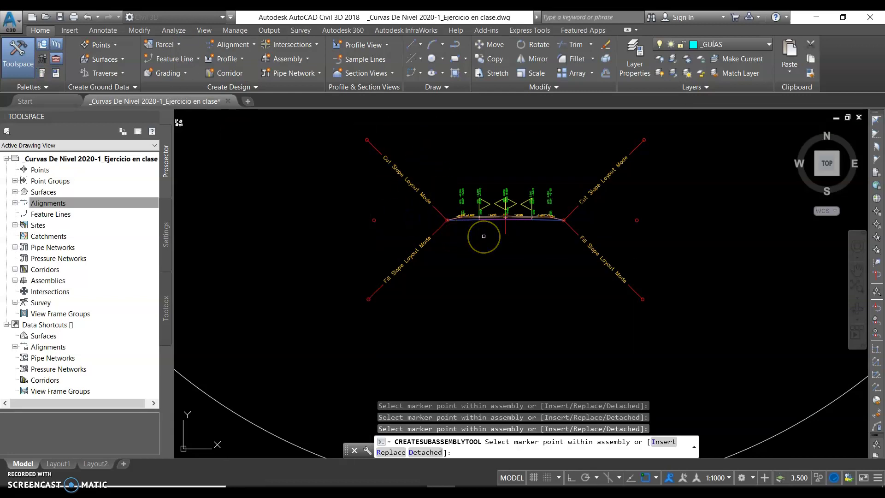
# Step: End subassembly placement and compare the superelevated assembly's lanes, shoulders and slopes with those of the original assembly
pyautogui.press('Escape')
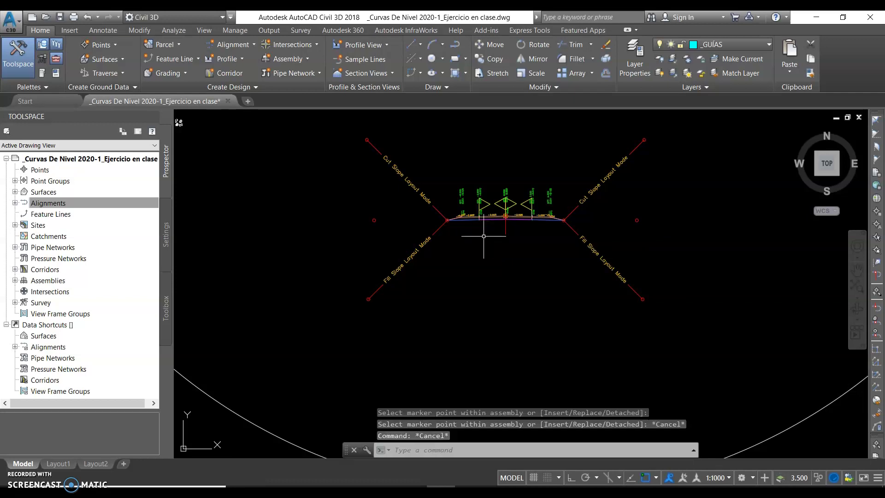
pyautogui.scroll(5, 515, 206)
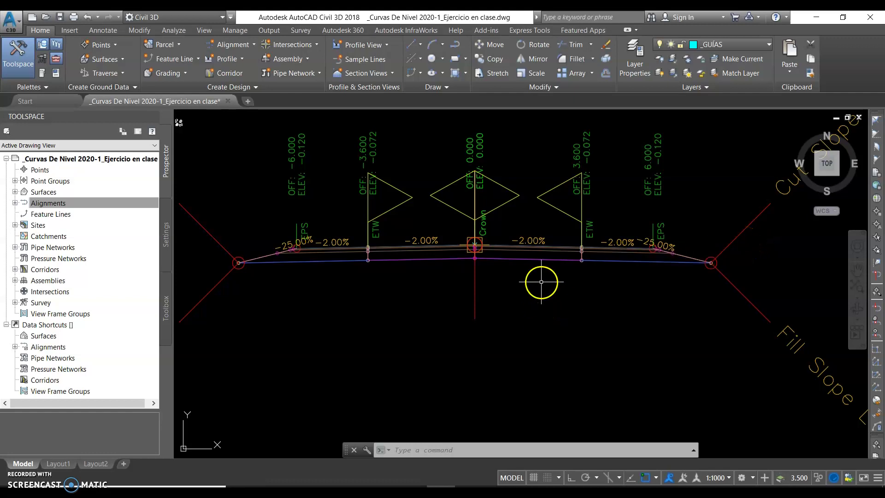
pyautogui.scroll(-4, 581, 304)
pyautogui.scroll(-6, 567, 253)
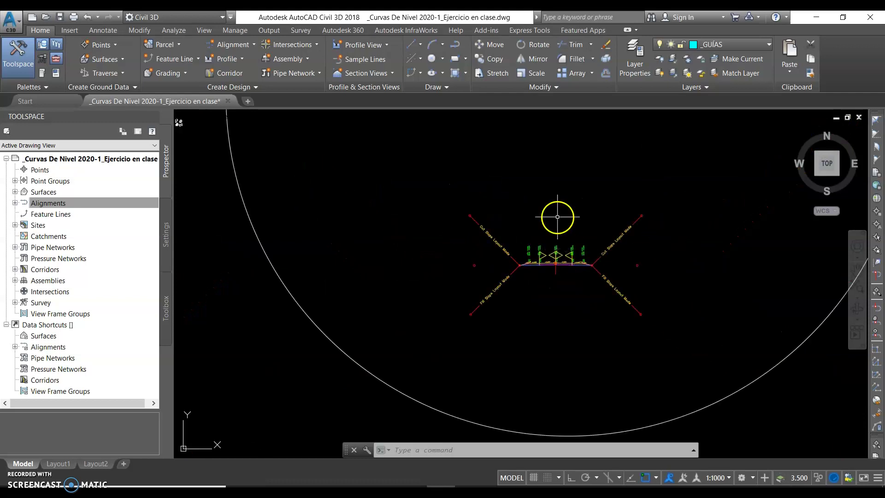
pyautogui.moveTo(559, 206); pyautogui.dragTo(561, 257, button='middle')
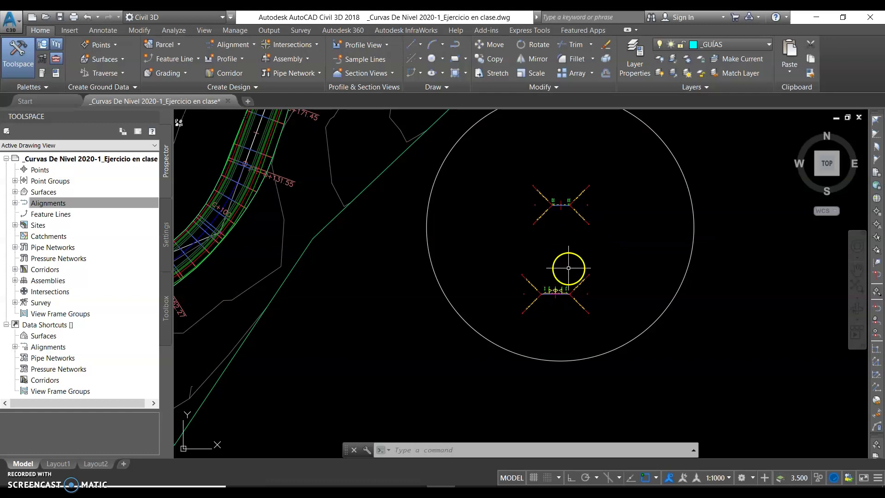
pyautogui.scroll(2, 555, 283)
pyautogui.scroll(5, 549, 318)
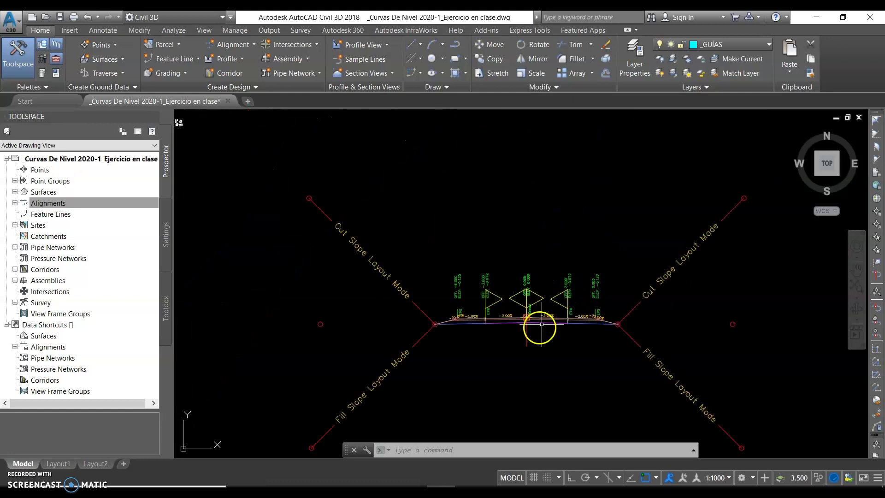
pyautogui.scroll(-5, 537, 328)
pyautogui.scroll(4, 538, 235)
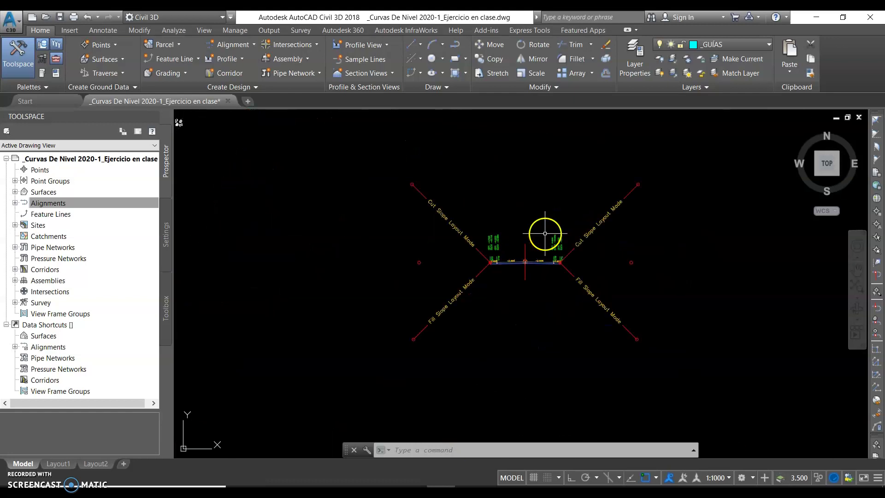
pyautogui.scroll(5, 515, 275)
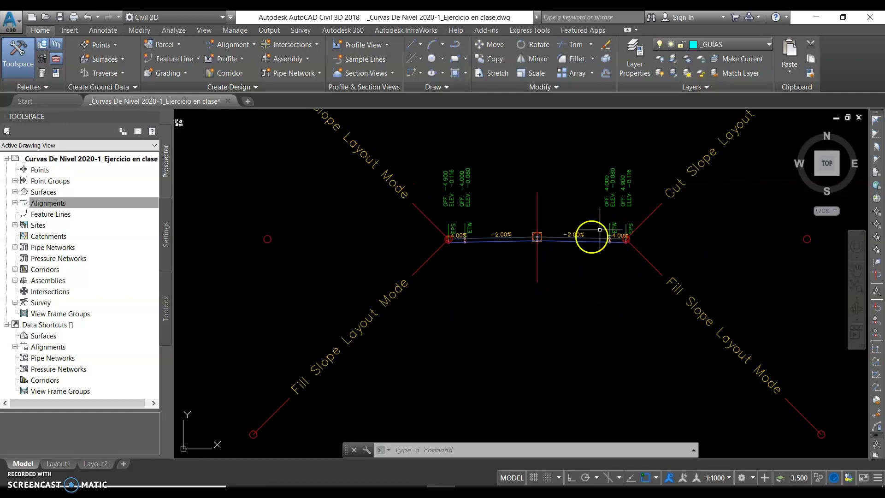
pyautogui.scroll(-5, 605, 244)
pyautogui.scroll(-5, 595, 251)
pyautogui.scroll(2, 568, 281)
pyautogui.scroll(-5, 562, 291)
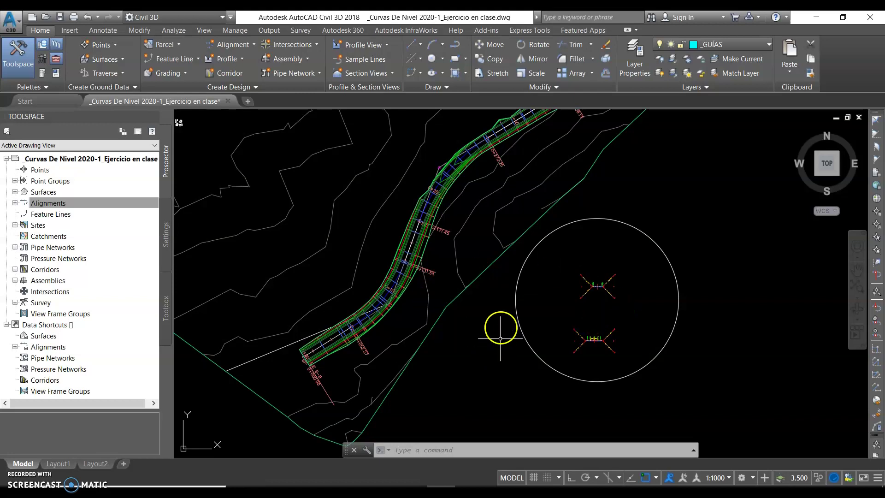
# Step: Select the Corredor Eje B-B corridor in the drawing and open its corridor properties
pyautogui.scroll(-2, 409, 235)
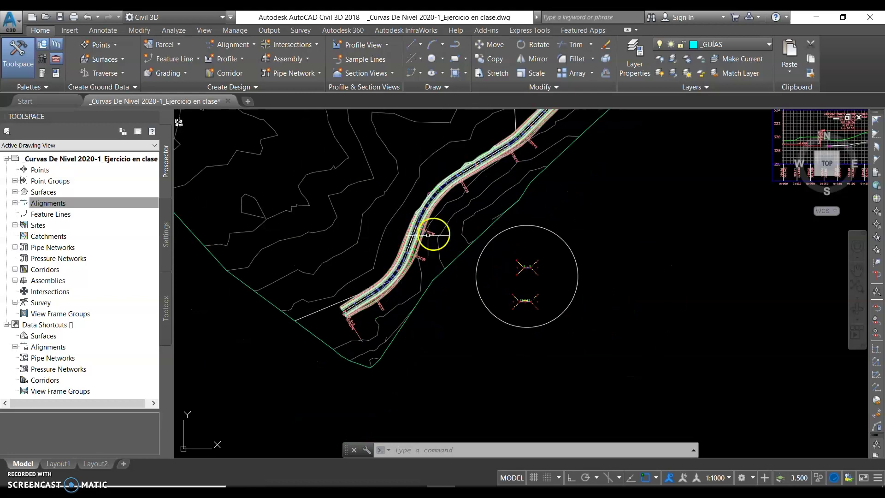
pyautogui.scroll(-1, 370, 270)
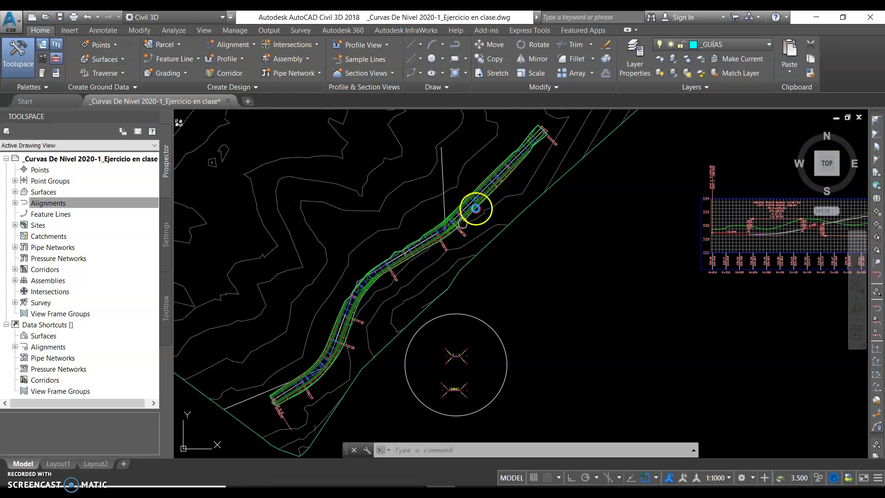
pyautogui.scroll(1, 503, 297)
pyautogui.scroll(5, 405, 263)
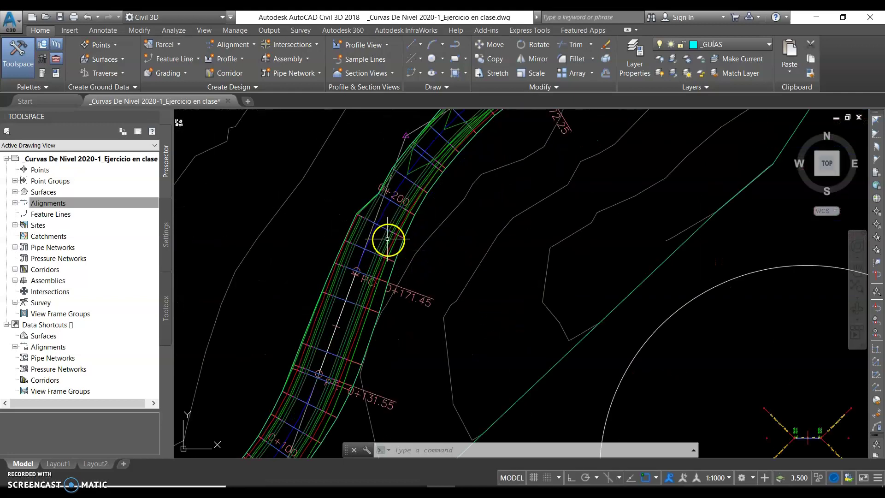
pyautogui.click(379, 274)
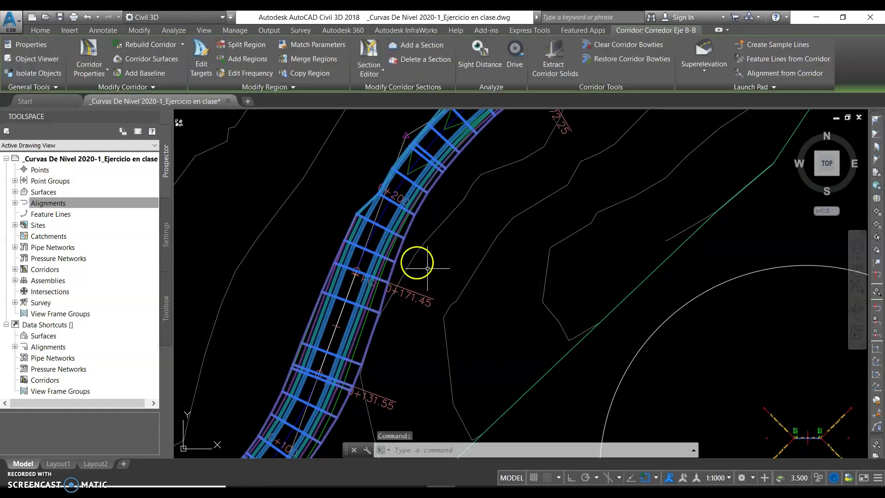
pyautogui.press('Escape')
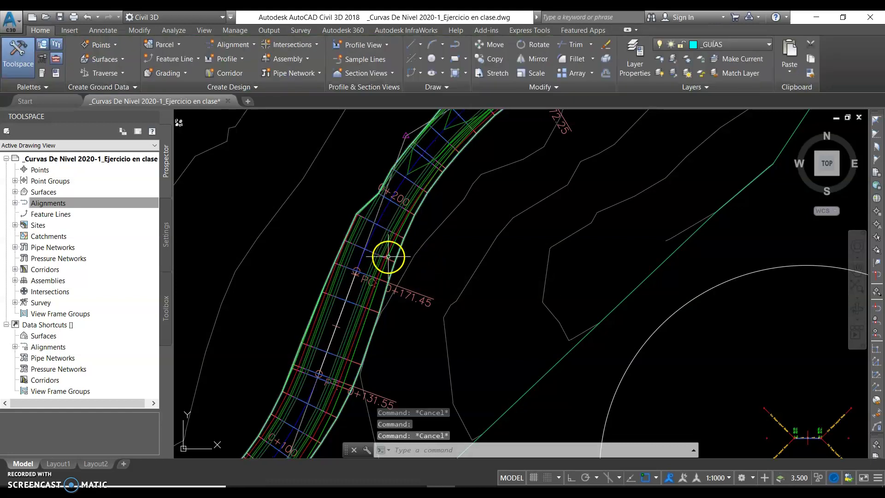
pyautogui.click(378, 247)
pyautogui.press('Escape')
pyautogui.click(386, 247)
pyautogui.press('Escape')
pyautogui.click(389, 247)
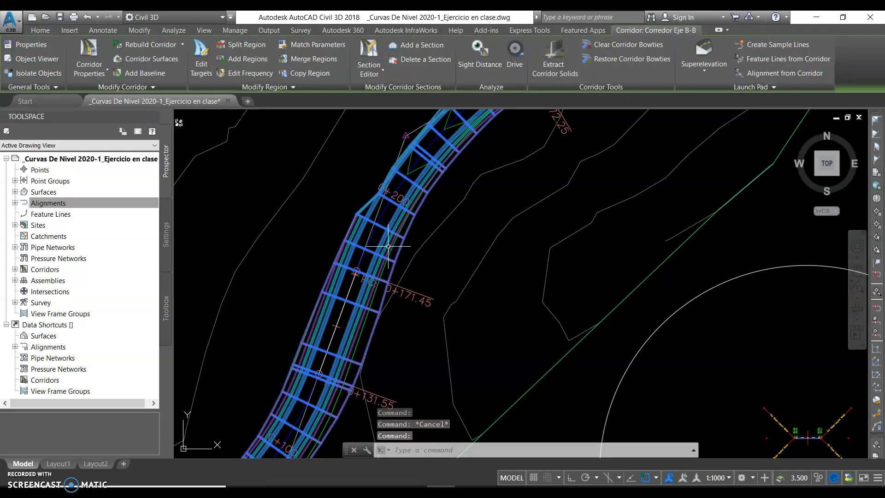
pyautogui.click(89, 74)
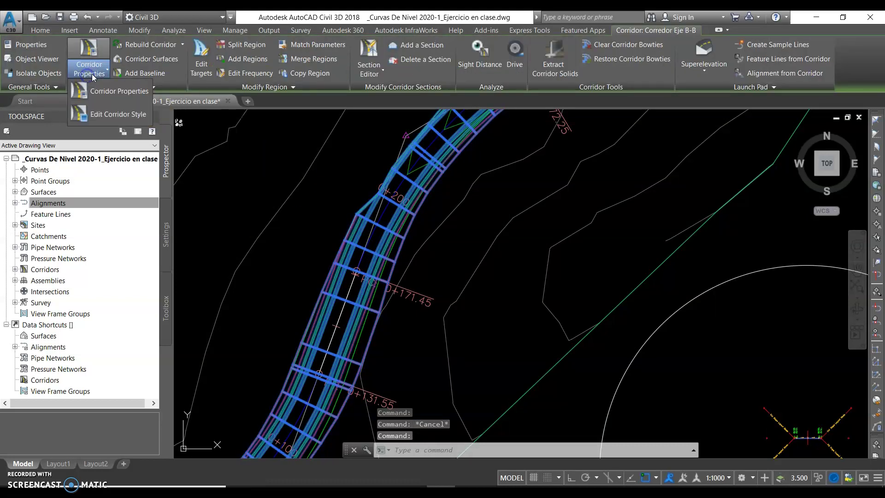
pyautogui.click(112, 88)
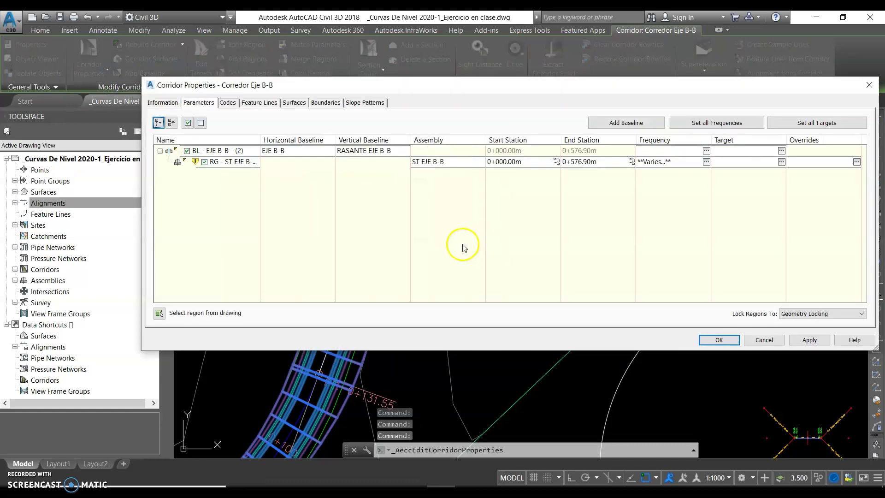
# Step: Change the assembly of the corridor's only region to ST Con Peralte
pyautogui.doubleClick(434, 162)
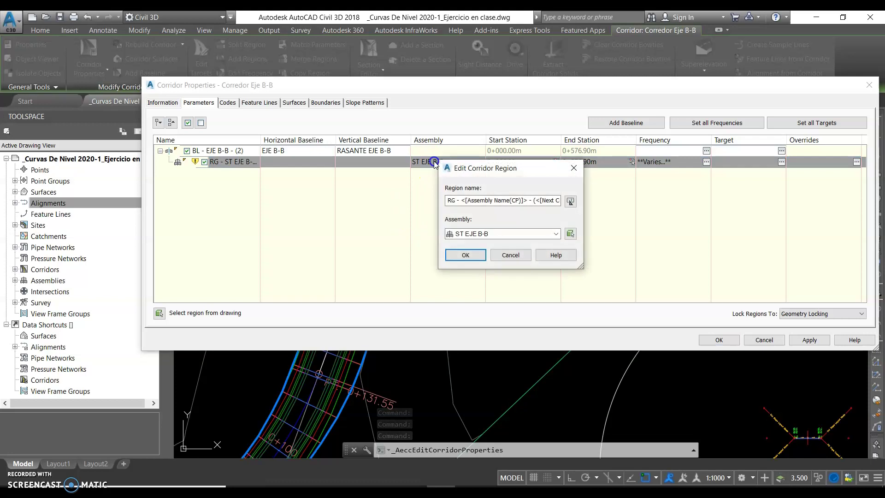
pyautogui.click(489, 234)
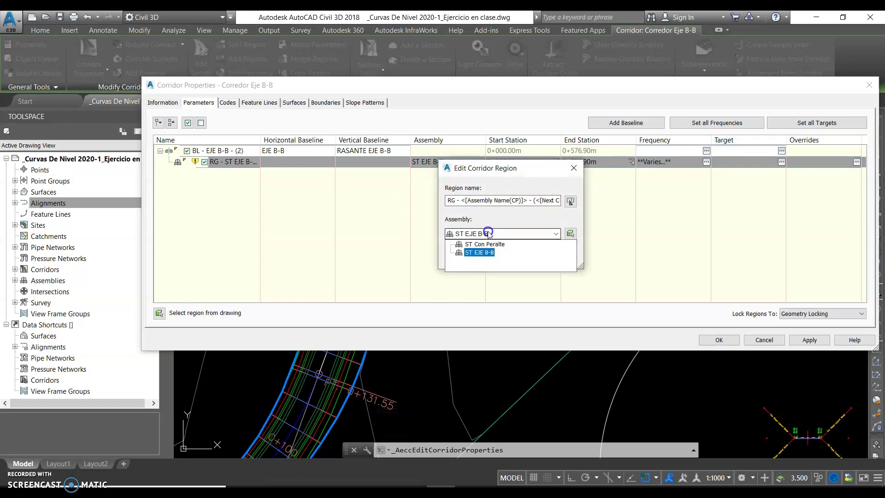
pyautogui.click(491, 245)
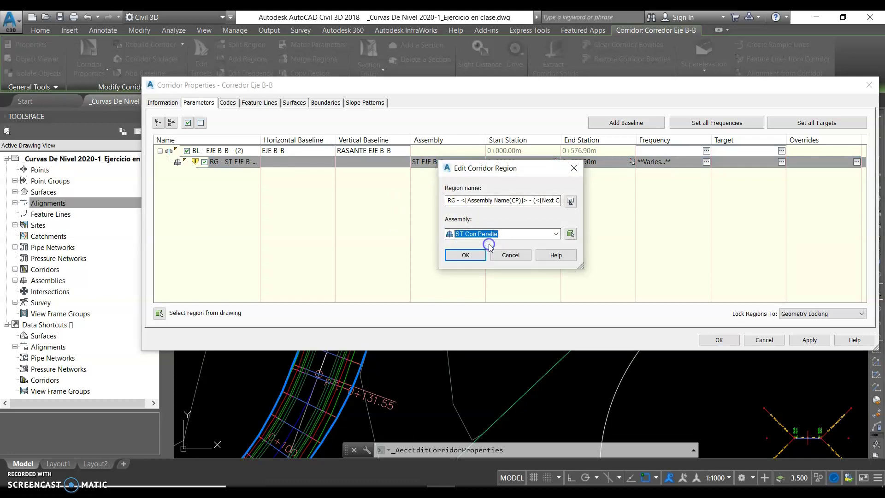
pyautogui.click(468, 253)
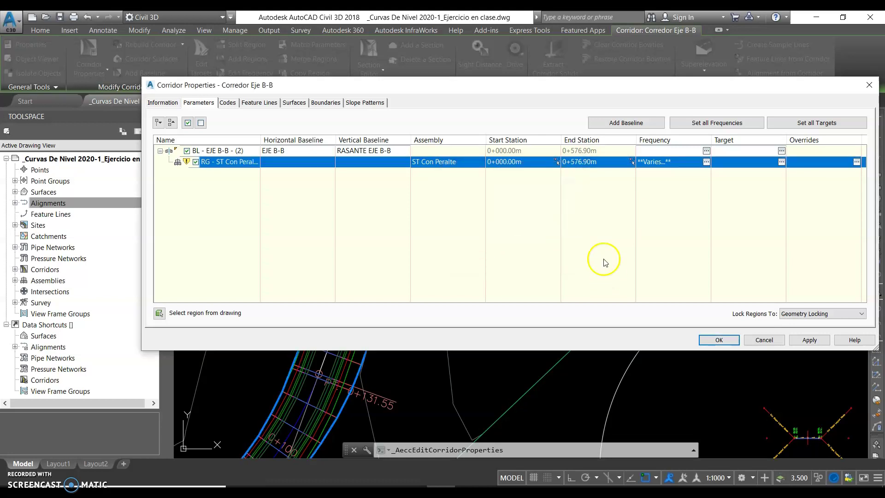
# Step: Apply the assembly change by rebuilding the corridor, then refresh its region list and close the properties
pyautogui.click(805, 339)
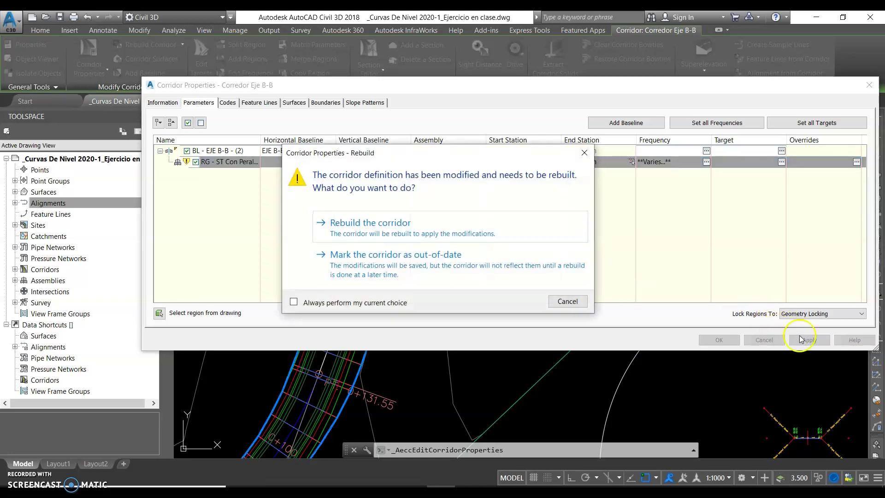
pyautogui.click(360, 222)
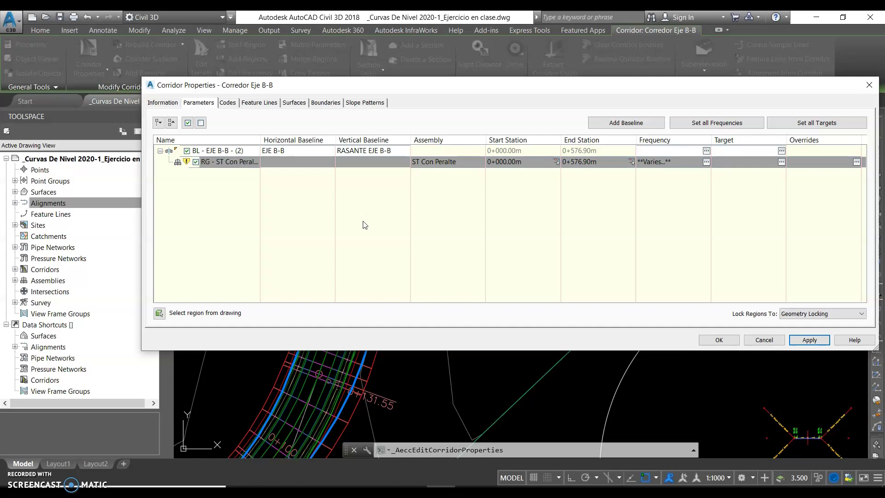
pyautogui.rightClick(225, 162)
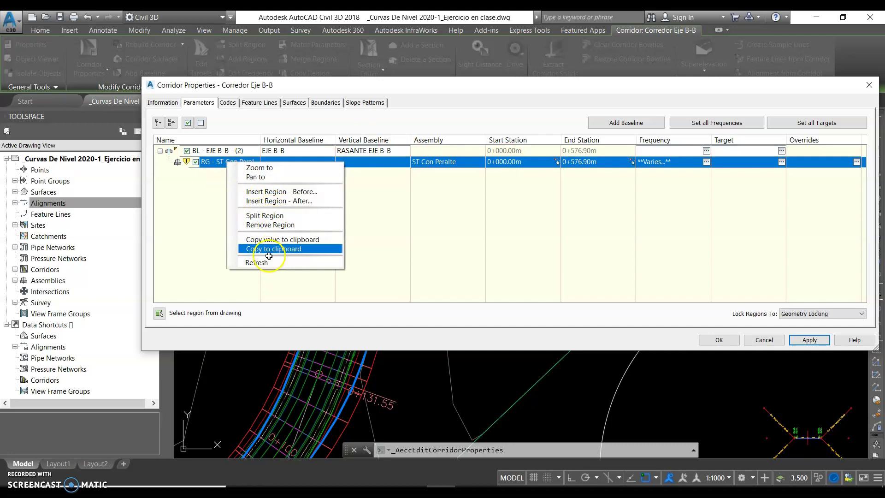
pyautogui.click(257, 262)
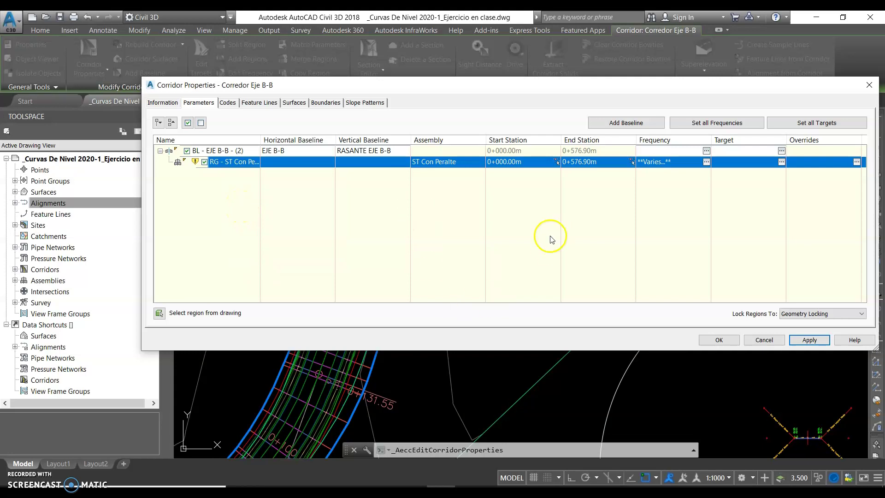
pyautogui.click(720, 340)
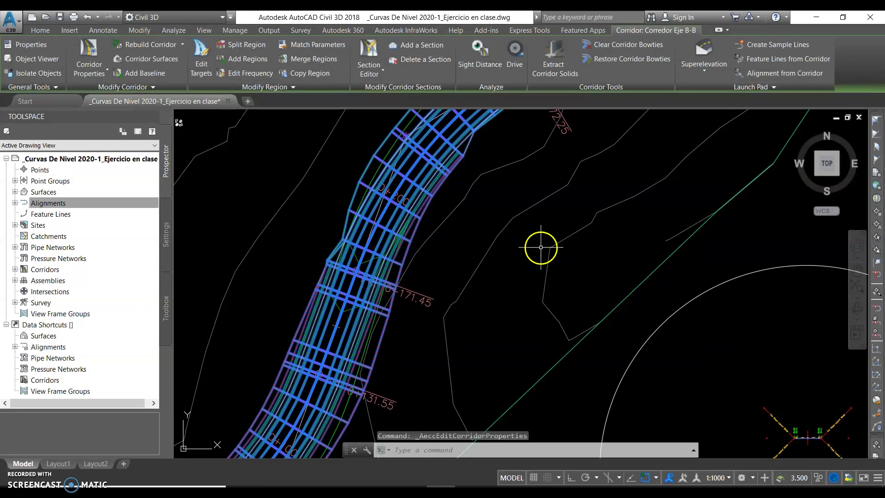
pyautogui.scroll(-6, 539, 251)
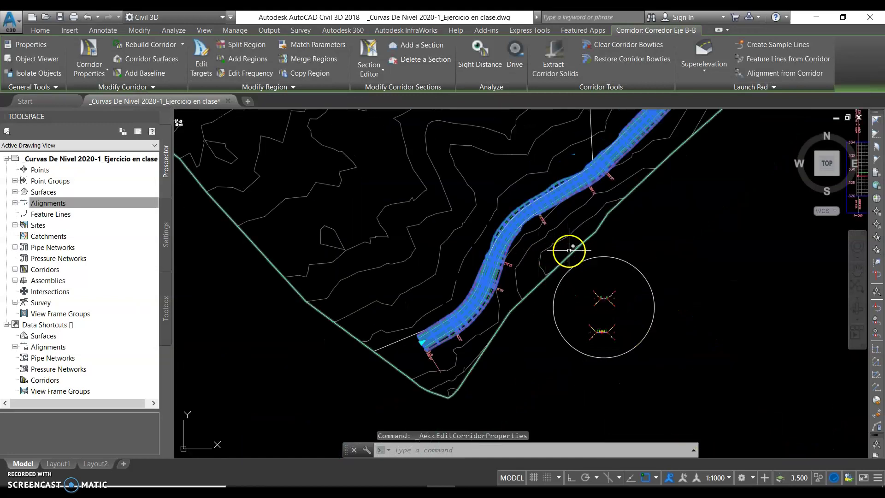
pyautogui.press('Escape')
pyautogui.press('Escape')
# Step: Inspect the rebuilt corridor in plan along the alignment and check the original assembly's right lane subassembly
pyautogui.moveTo(600, 214); pyautogui.dragTo(530, 287, button='middle')
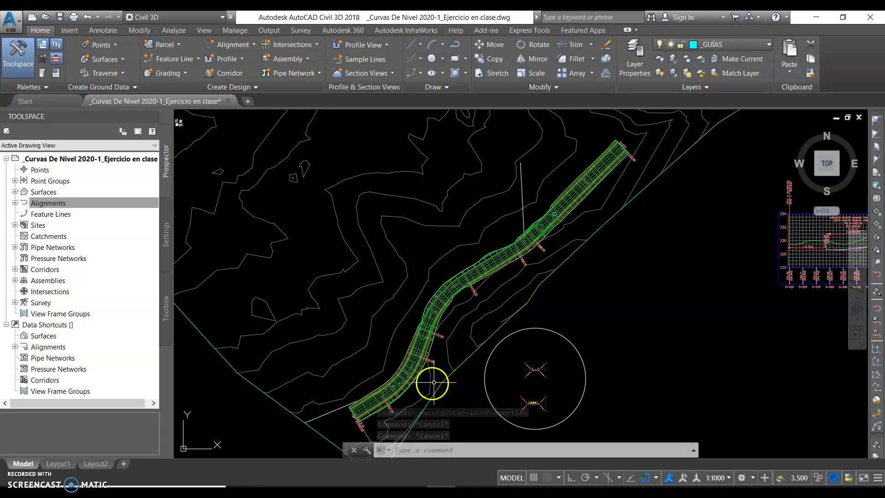
pyautogui.scroll(2, 386, 408)
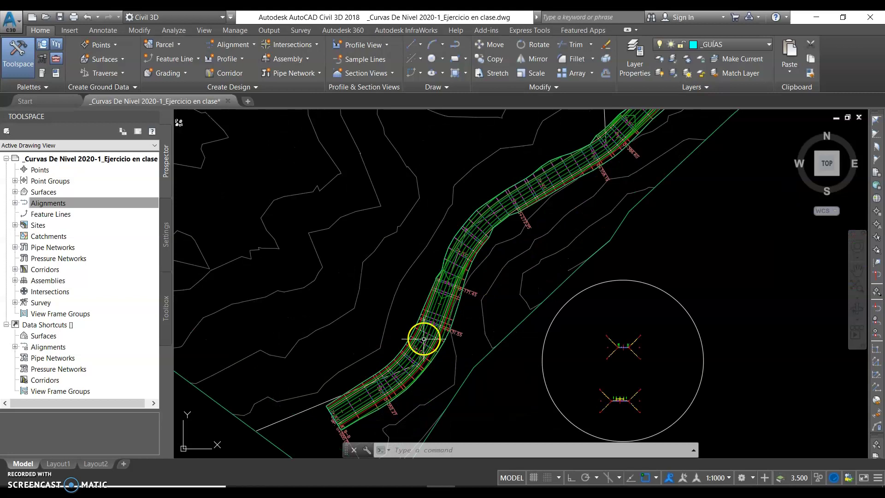
pyautogui.scroll(8, 631, 349)
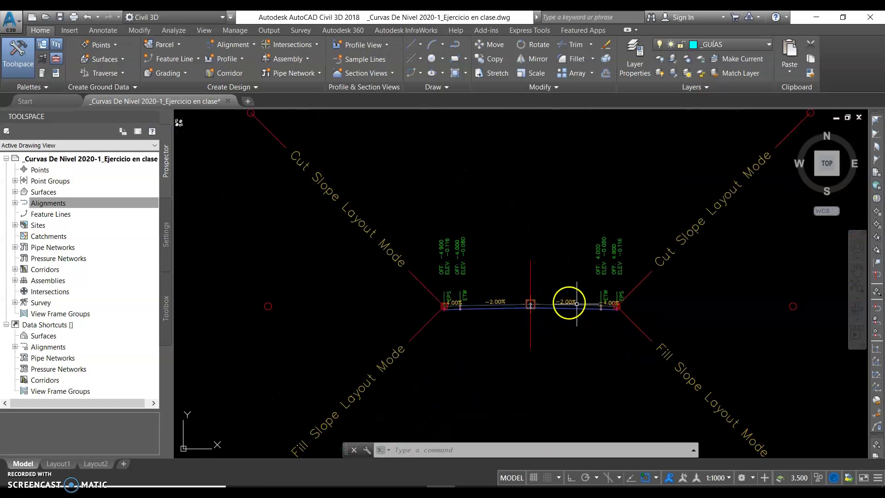
pyautogui.scroll(-4, 570, 334)
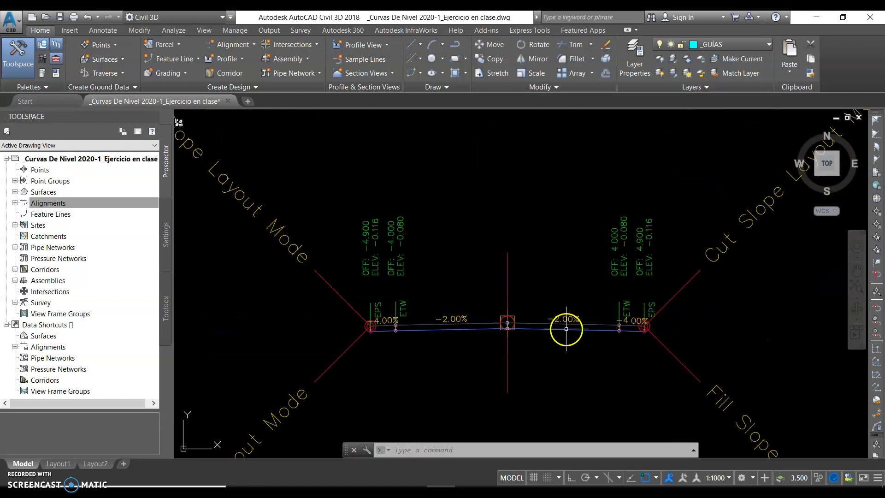
pyautogui.click(588, 328)
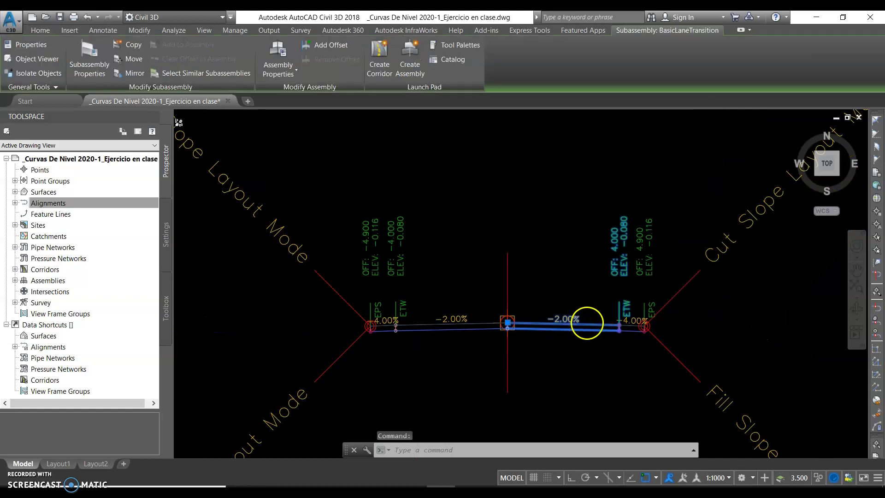
pyautogui.scroll(-2, 587, 323)
pyautogui.press('Escape')
pyautogui.press('Escape')
pyautogui.scroll(-5, 597, 314)
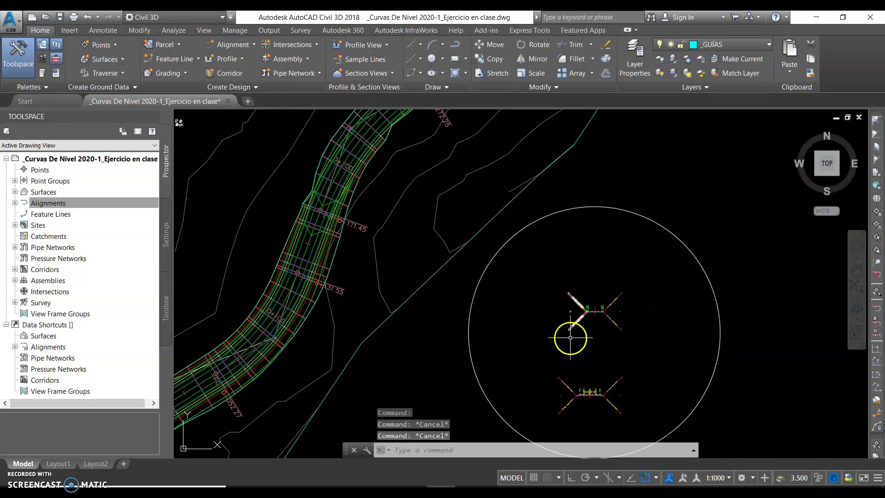
pyautogui.scroll(-2, 557, 314)
pyautogui.moveTo(452, 278); pyautogui.dragTo(492, 276, button='middle')
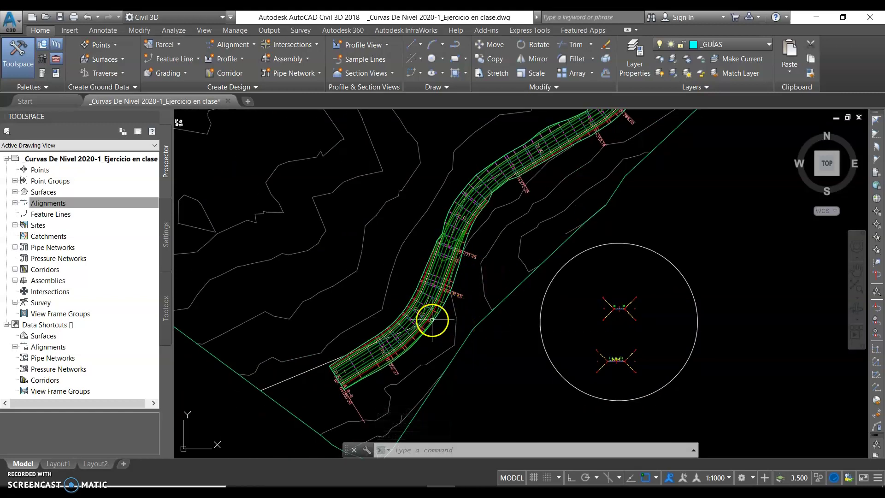
pyautogui.moveTo(427, 310); pyautogui.dragTo(458, 263, button='middle')
pyautogui.scroll(4, 400, 313)
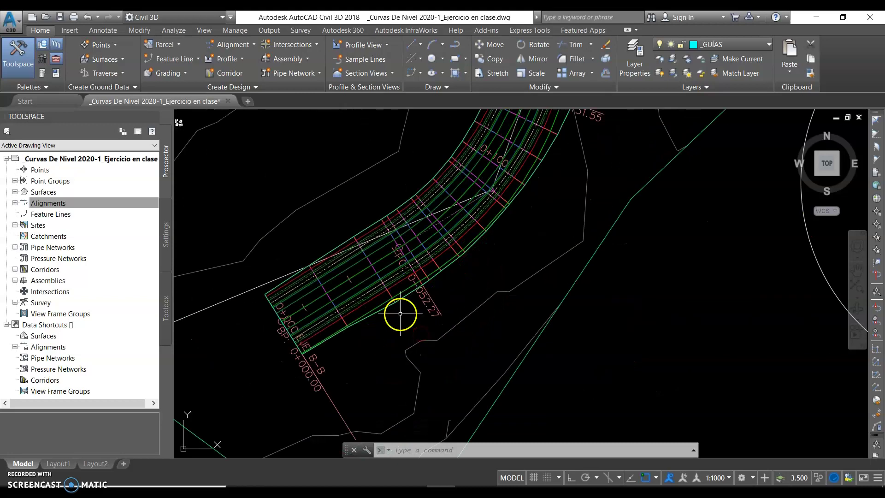
pyautogui.scroll(-8, 400, 313)
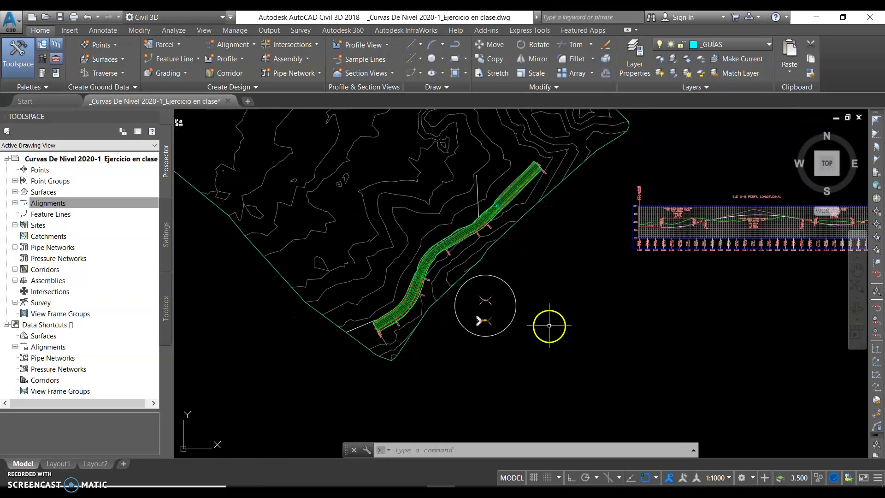
# Step: Start a new sample line group on alignment EJE B-B and name it SL EJE B-B
pyautogui.scroll(-5, 498, 353)
pyautogui.scroll(3, 474, 346)
pyautogui.moveTo(475, 340); pyautogui.dragTo(515, 325, button='middle')
pyautogui.scroll(3, 474, 340)
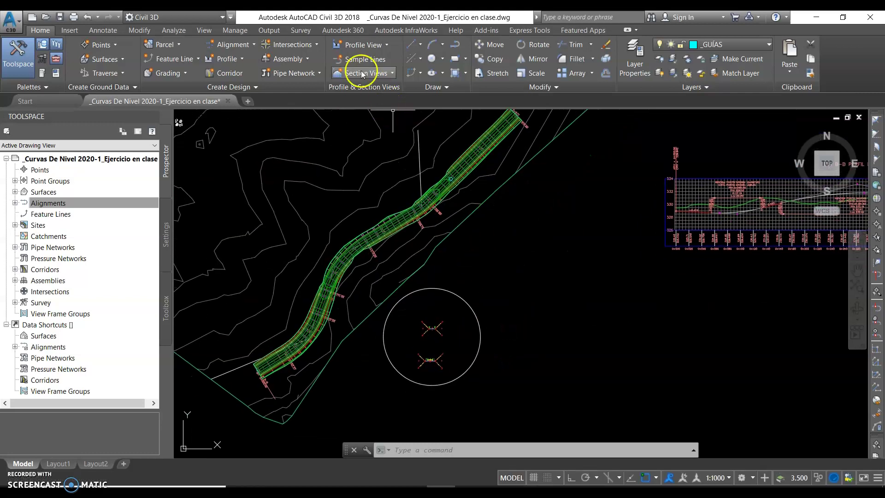
pyautogui.click(351, 61)
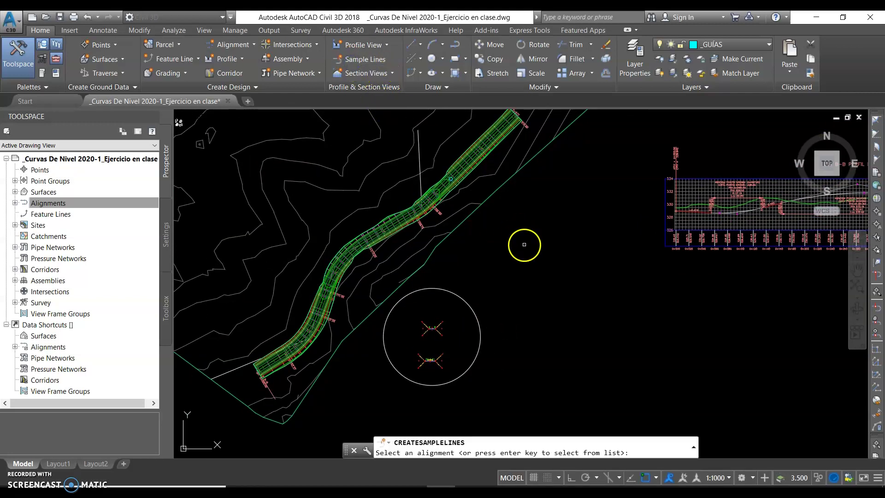
pyautogui.press('Return')
pyautogui.click(446, 318)
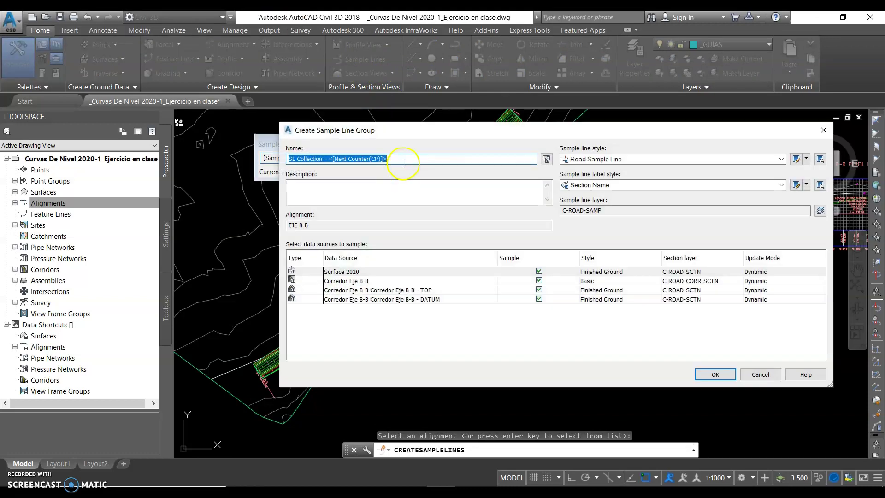
pyautogui.moveTo(387, 160); pyautogui.dragTo(298, 162)
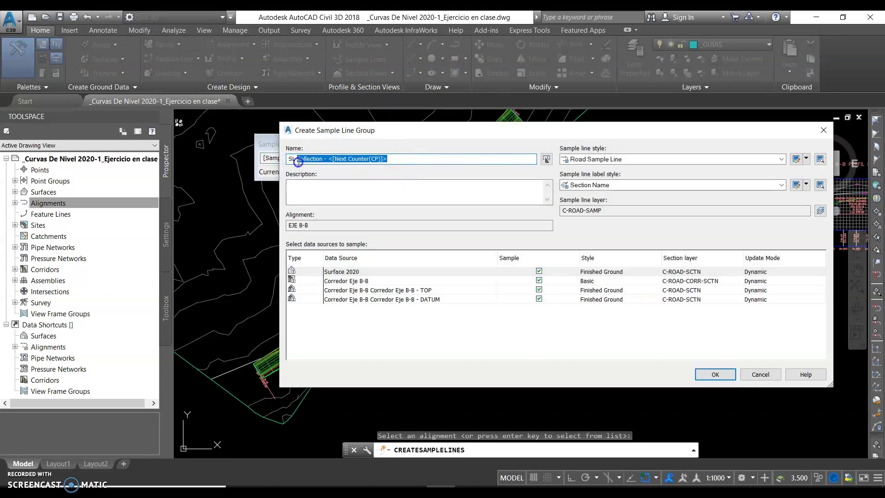
pyautogui.write('eje')
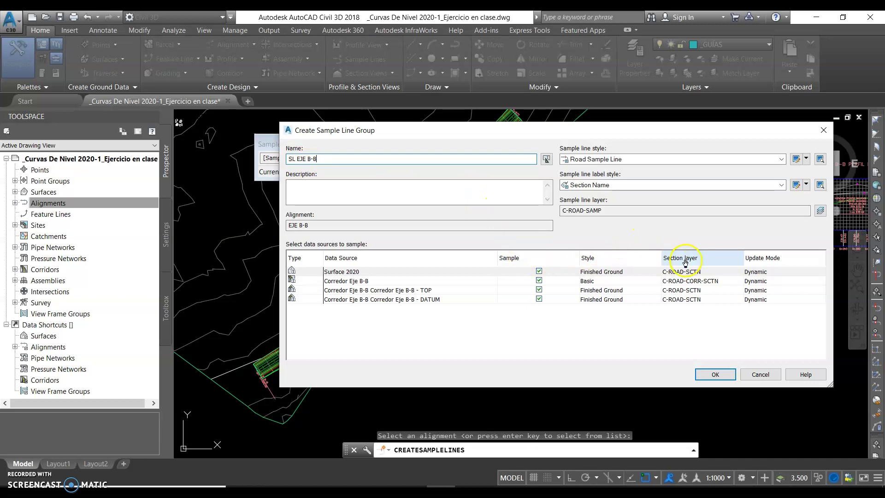
# Step: Set the section style of Surface 2020 to Existing Ground and the code set style of Corredor Eje B-B to View-Edit with Shading
pyautogui.click(608, 272)
pyautogui.click(509, 279)
pyautogui.click(483, 291)
pyautogui.click(484, 297)
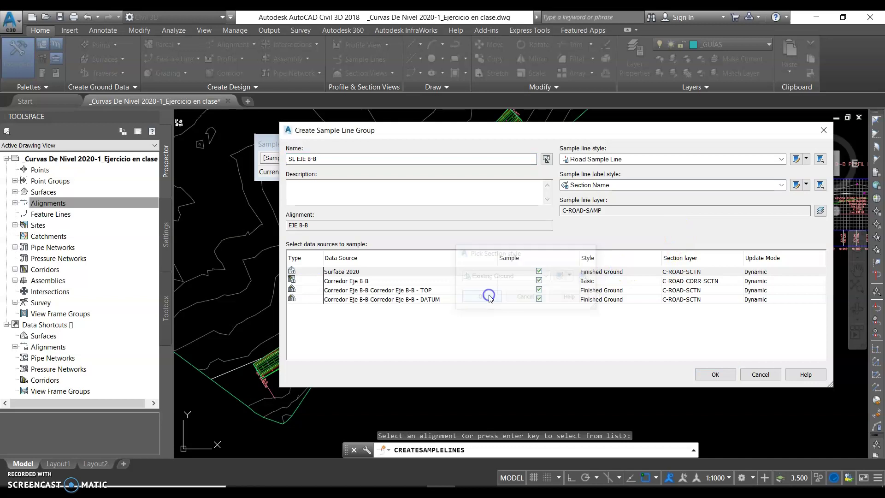
pyautogui.click(592, 282)
pyautogui.click(547, 276)
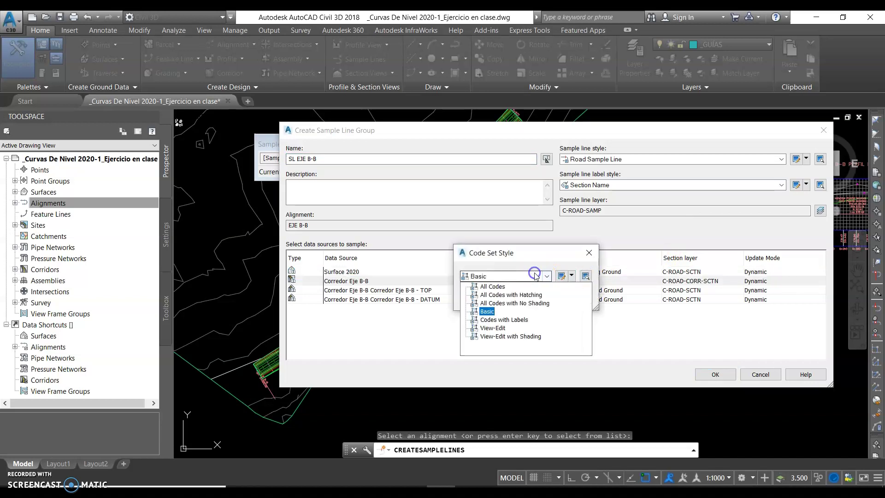
pyautogui.click(526, 337)
pyautogui.click(484, 300)
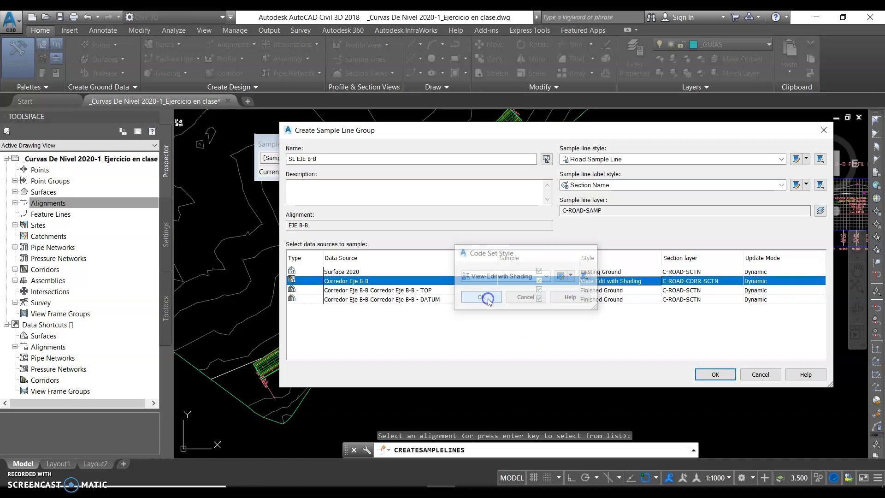
# Step: Accept the sample line group and set up sample lines by station range with 20 m left and right swath widths
pyautogui.click(710, 375)
pyautogui.click(489, 160)
pyautogui.click(505, 174)
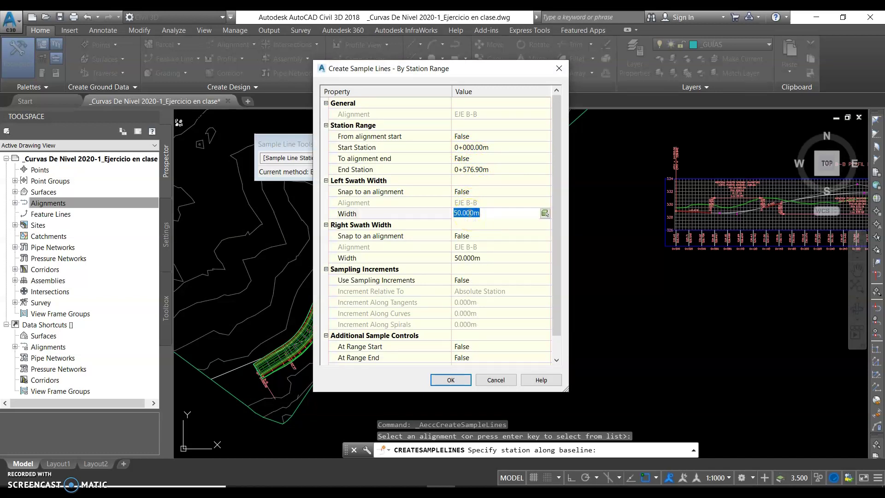
pyautogui.click(467, 257)
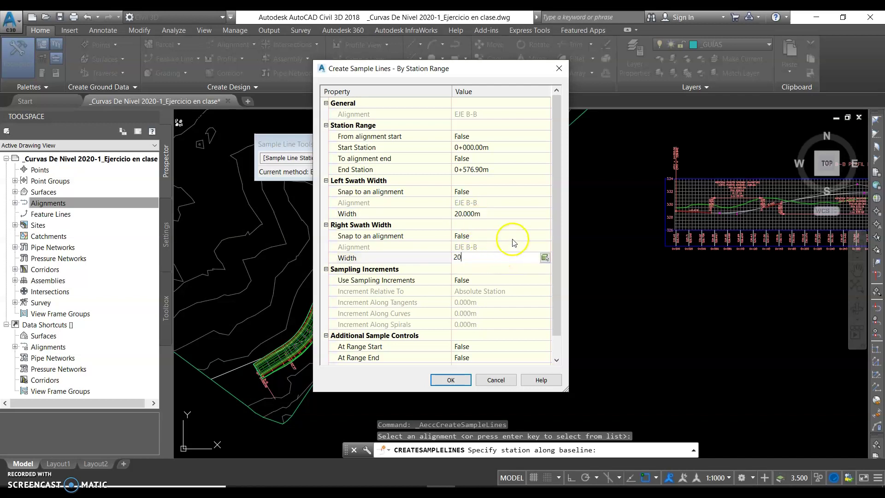
# Step: Enable sampling increments and set them to 20 m along tangents, 10 m along curves and 10 m along spirals
pyautogui.click(481, 282)
pyautogui.scroll(-1, 503, 228)
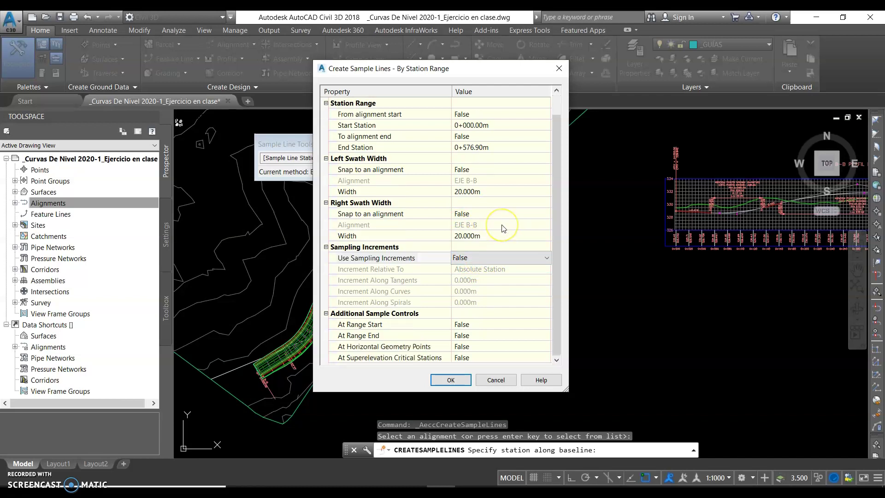
pyautogui.click(482, 261)
pyautogui.click(479, 277)
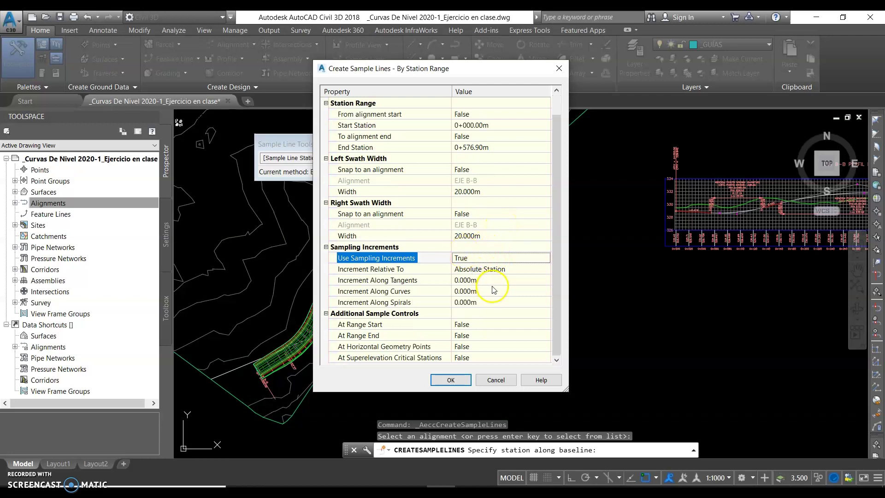
pyautogui.click(479, 281)
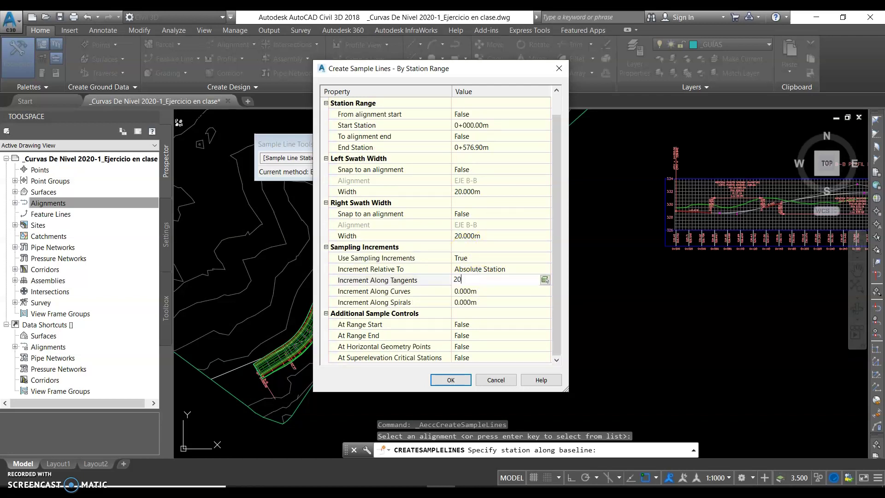
pyautogui.click(478, 292)
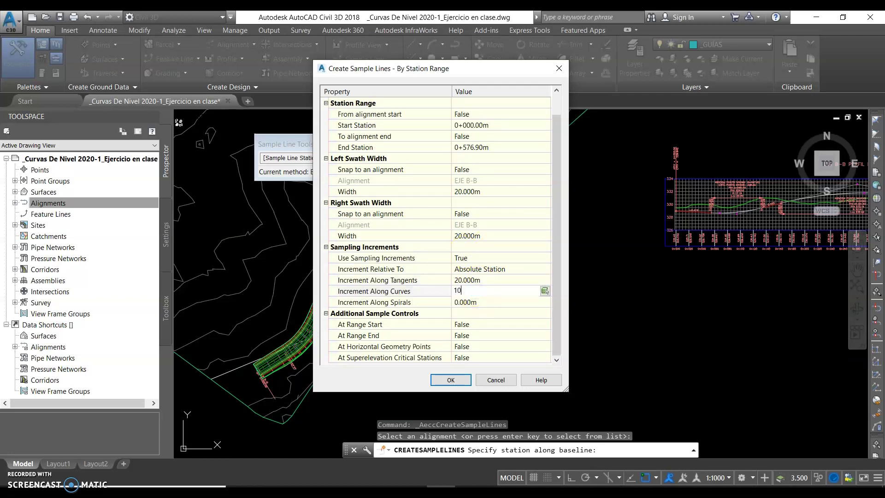
pyautogui.click(478, 303)
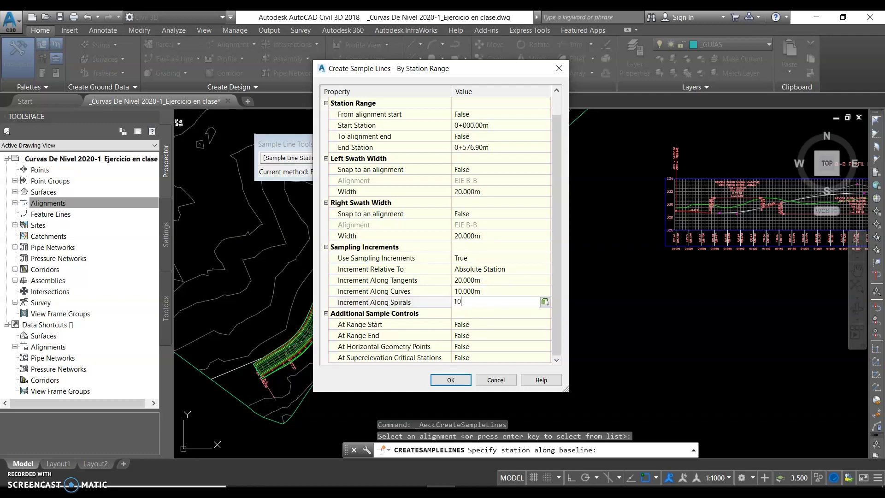
# Step: Enable additional samples at the range start, range end, horizontal geometry points and superelevation critical stations
pyautogui.click(485, 313)
pyautogui.click(472, 326)
pyautogui.click(473, 326)
pyautogui.click(474, 346)
pyautogui.click(471, 336)
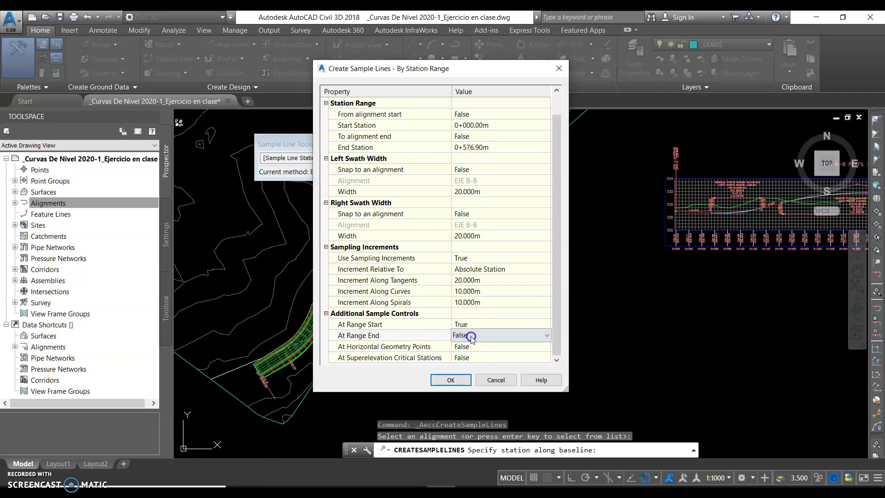
pyautogui.click(471, 335)
pyautogui.click(470, 357)
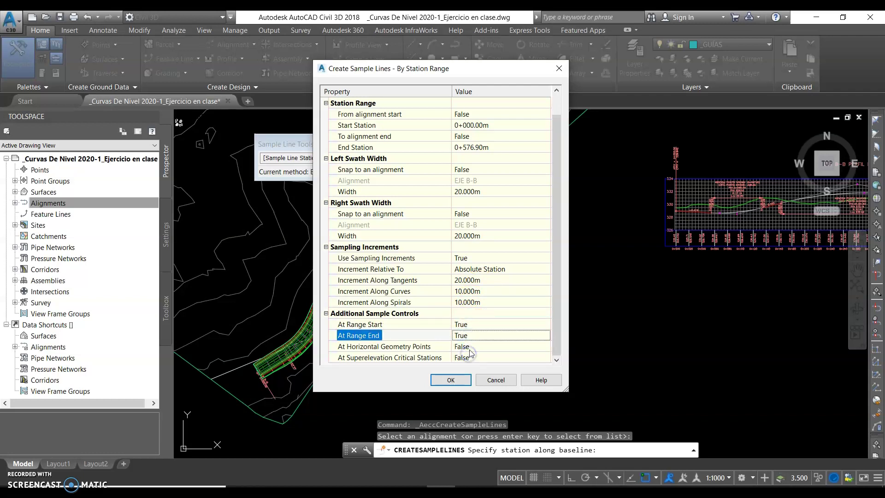
pyautogui.click(470, 346)
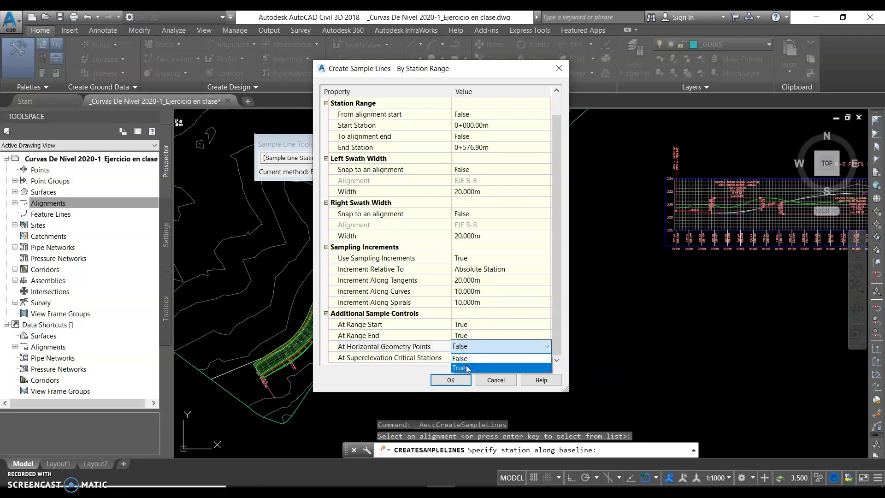
pyautogui.click(469, 368)
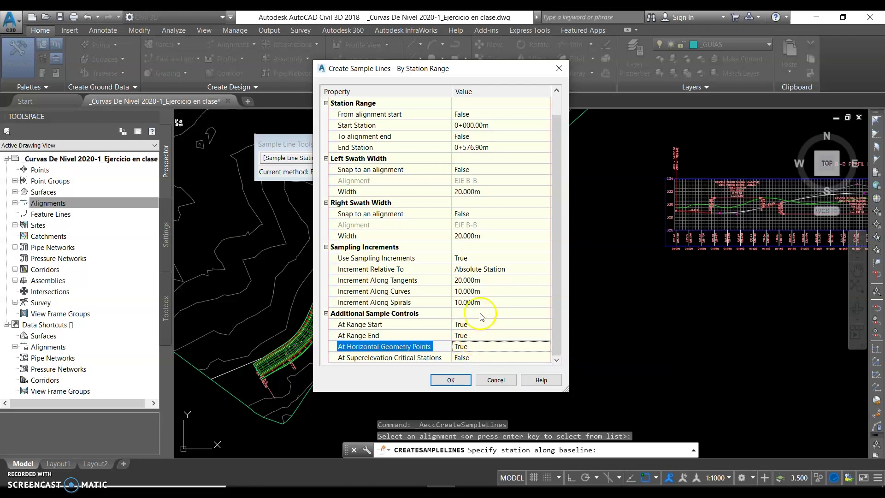
pyautogui.click(473, 358)
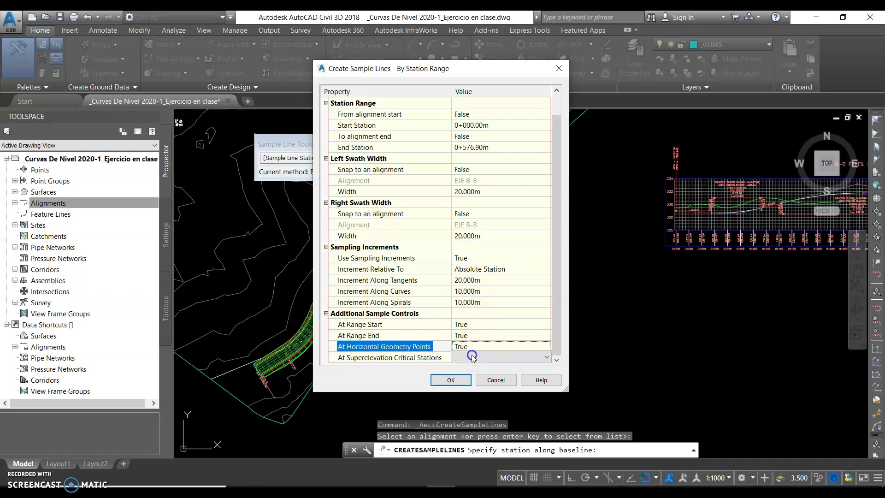
pyautogui.click(471, 369)
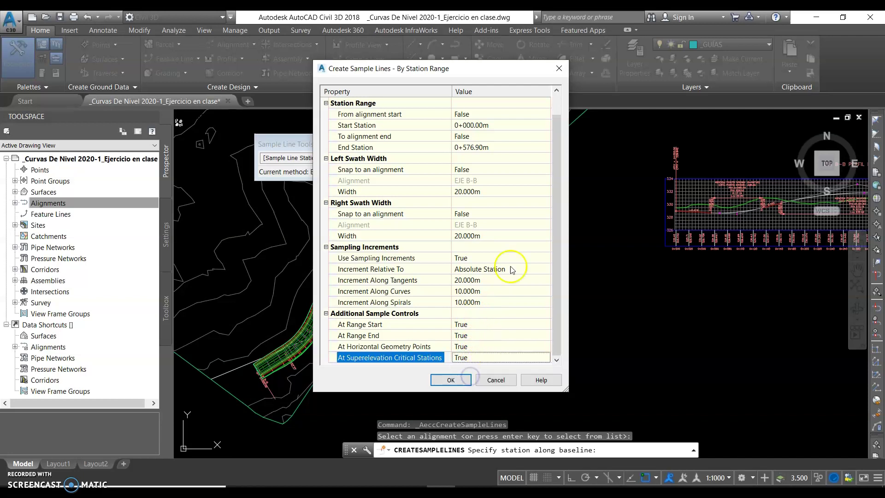
# Step: Create the sample lines along EJE B-B with these settings and end the sample line command
pyautogui.click(451, 380)
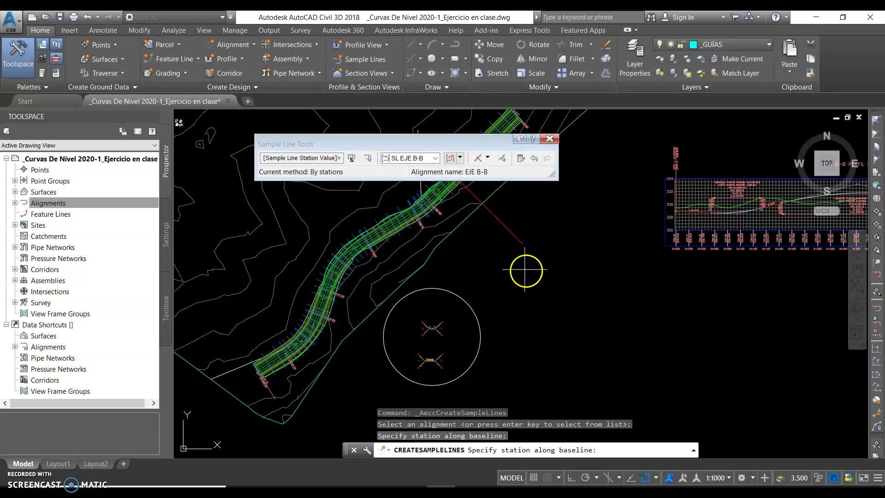
pyautogui.press('Escape')
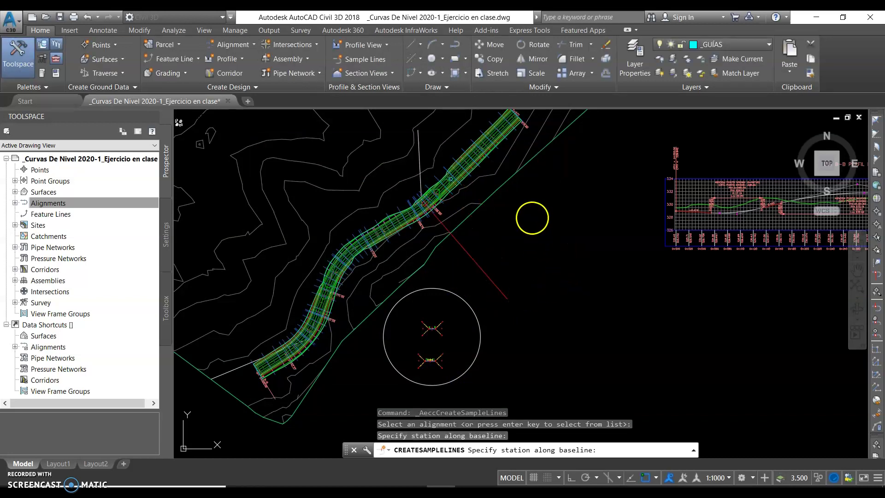
pyautogui.press('Return')
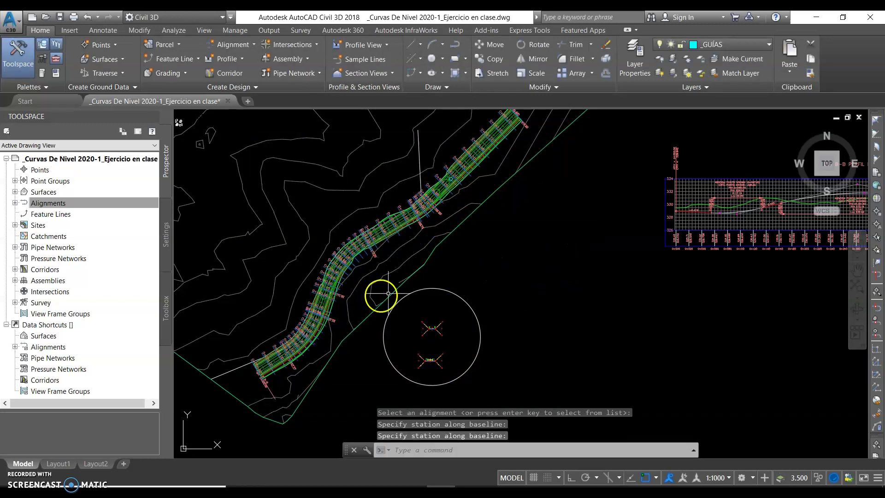
# Step: Start Compute Materials for alignment EJE B-B and its sample line group SL EJE B-B
pyautogui.click(173, 30)
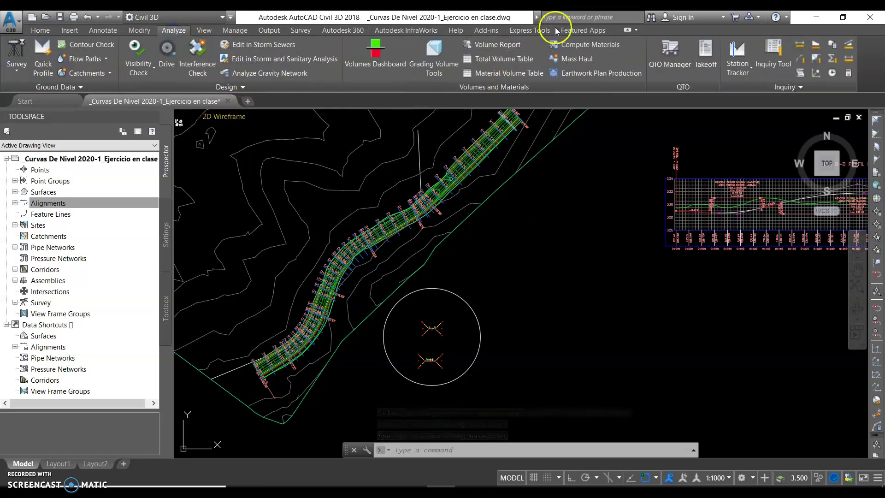
pyautogui.click(557, 43)
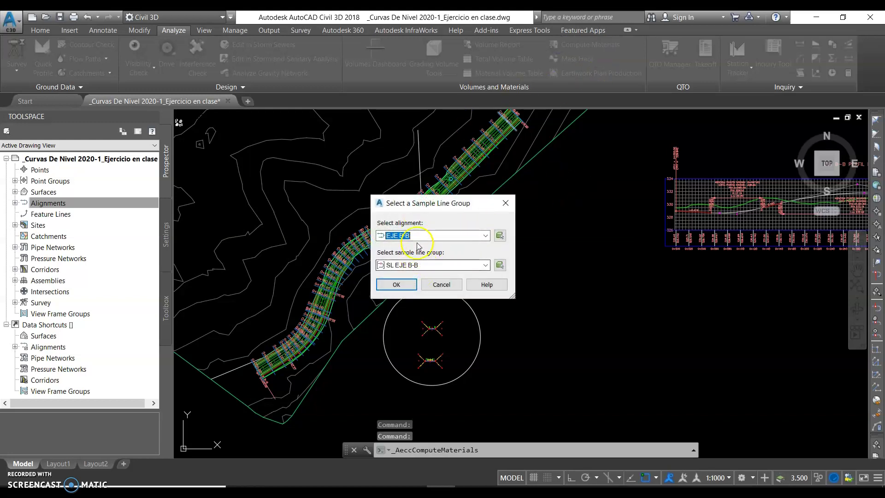
pyautogui.click(414, 265)
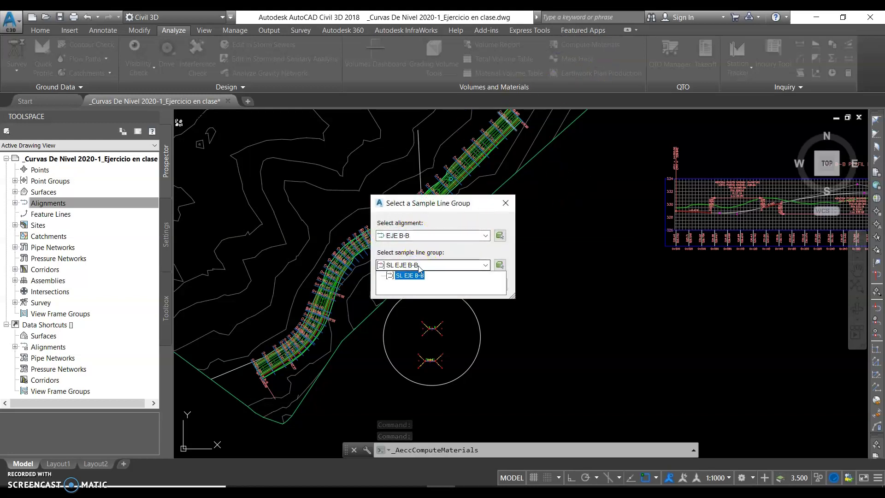
pyautogui.click(416, 243)
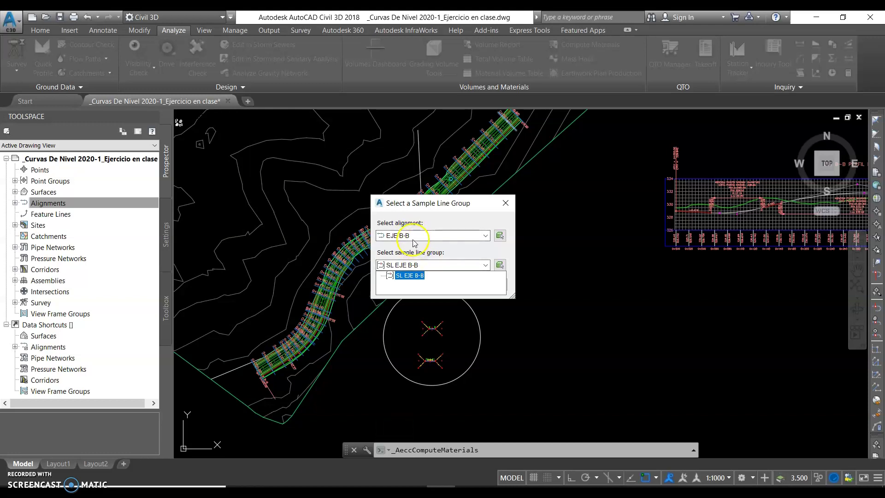
pyautogui.click(467, 255)
pyautogui.click(398, 283)
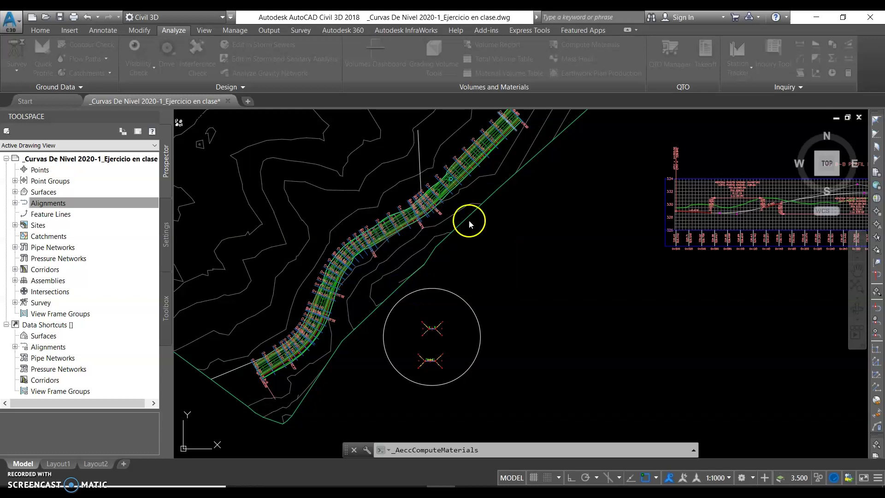
# Step: Set the quantity takeoff criteria for the material computation to Earthworks
pyautogui.click(352, 137)
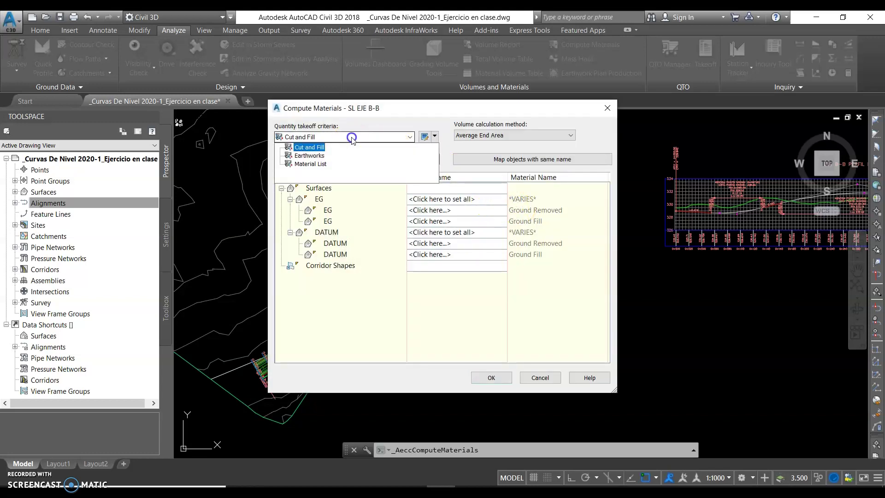
pyautogui.click(310, 156)
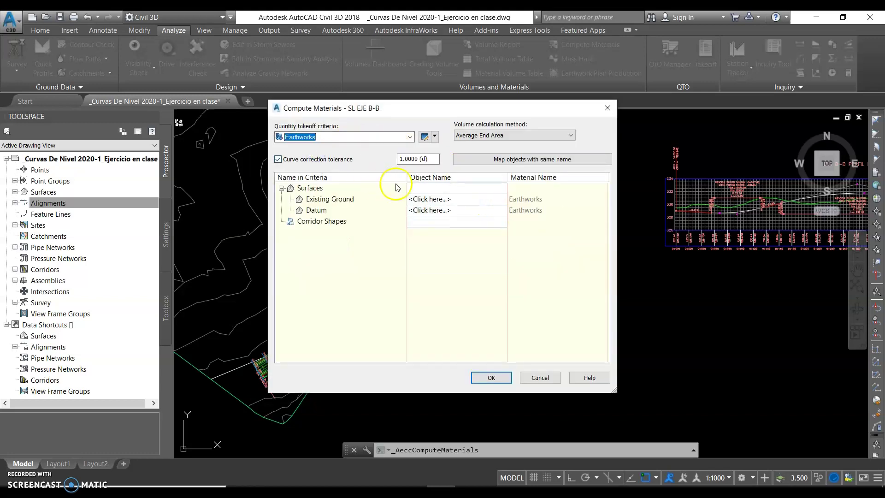
pyautogui.click(343, 137)
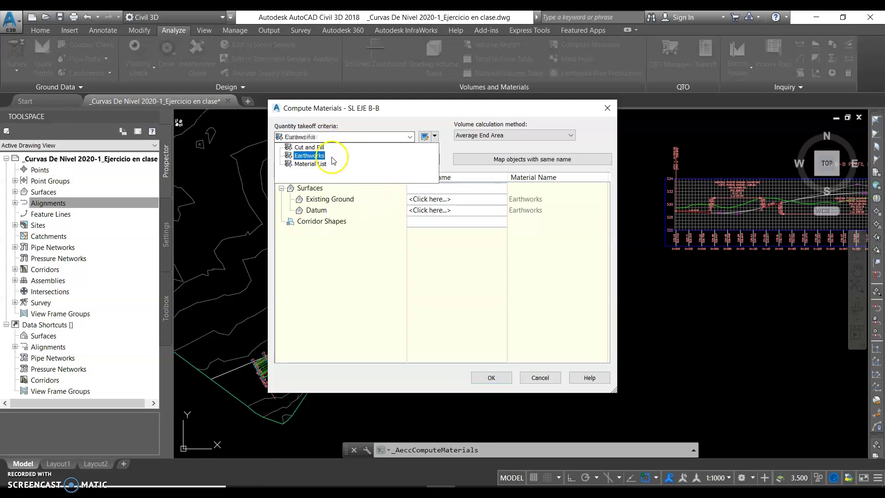
pyautogui.click(310, 156)
# Step: Assign Surface 2020 as the existing ground and the Corredor Eje B-B DATUM surface as the datum
pyautogui.click(433, 199)
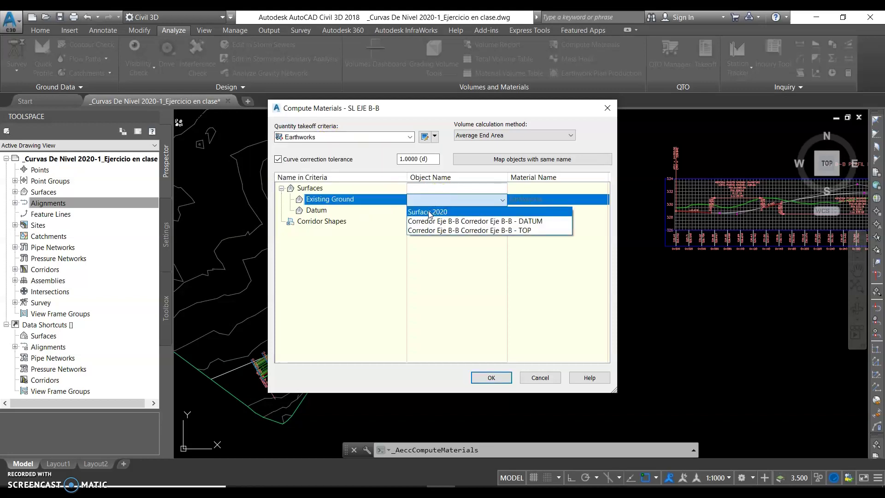
pyautogui.click(428, 212)
pyautogui.click(428, 210)
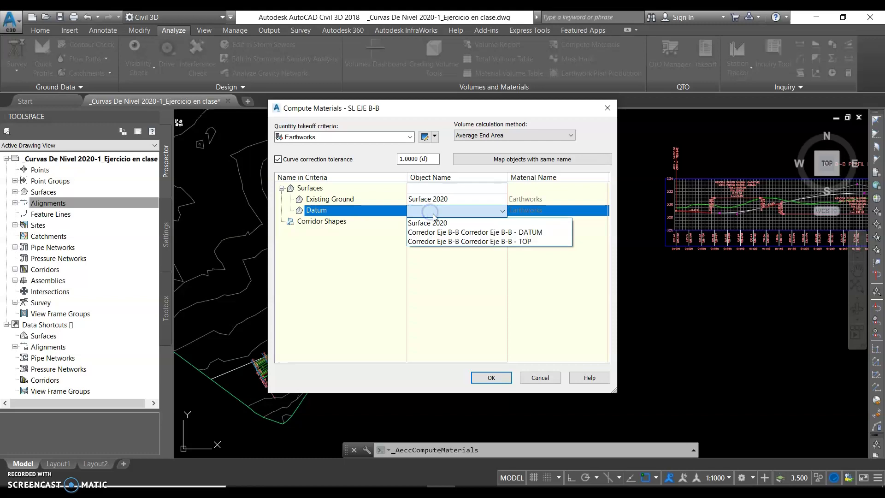
pyautogui.click(447, 232)
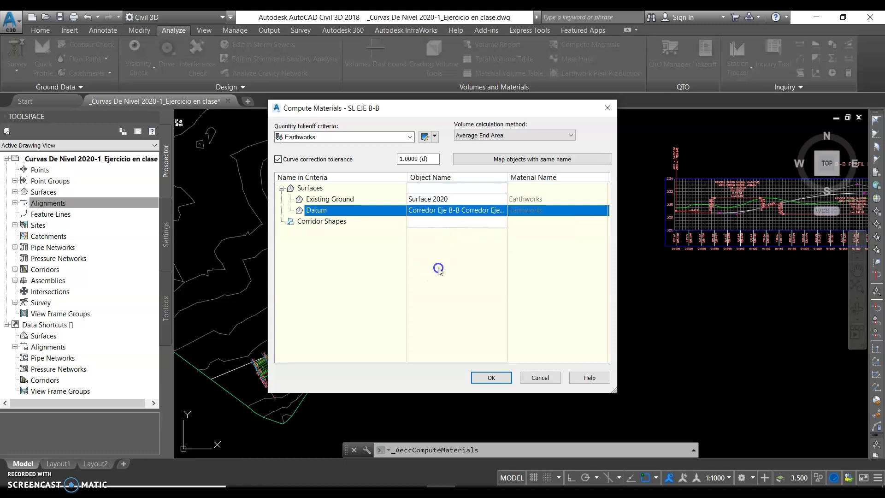
# Step: Complete the material computation and start creating multiple section views for alignment EJE B-B
pyautogui.click(492, 377)
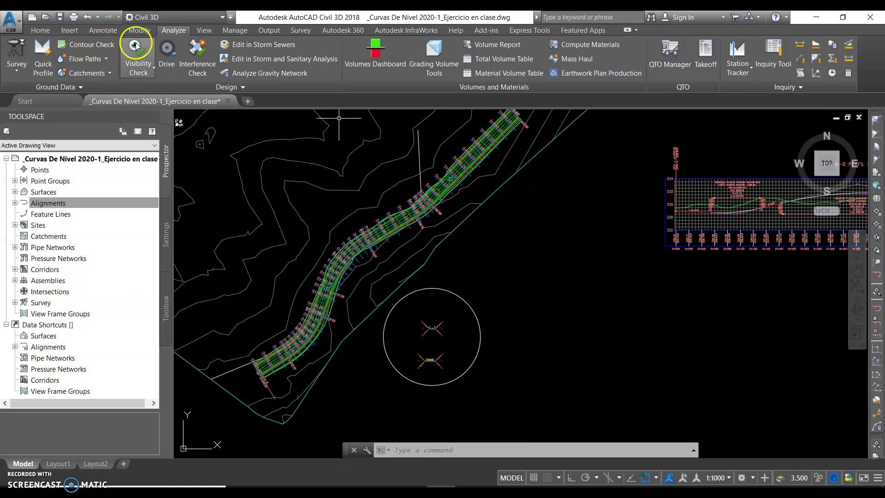
pyautogui.click(41, 31)
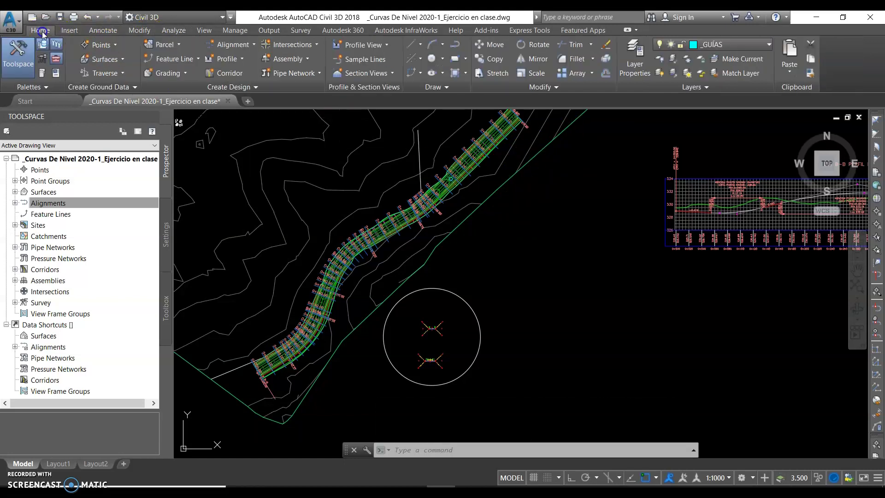
pyautogui.click(379, 73)
pyautogui.click(389, 88)
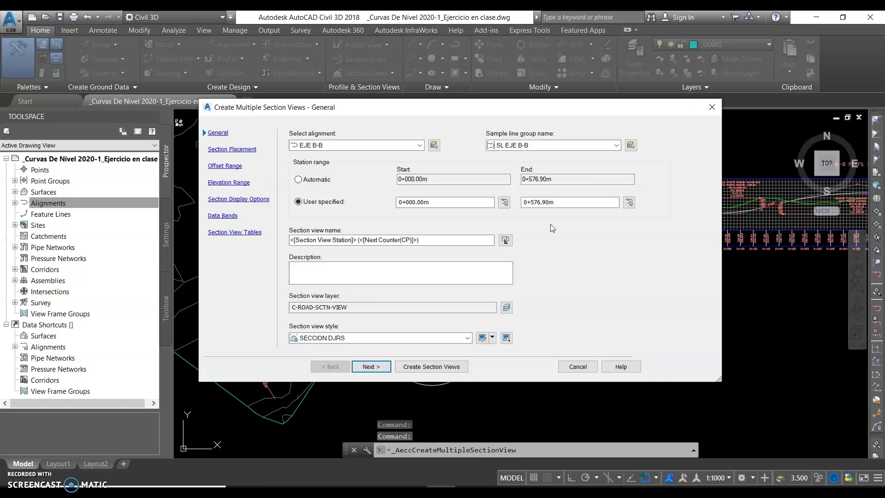
# Step: Replace the section view name template with ST EJE B and continue to section placement
pyautogui.click(488, 226)
pyautogui.moveTo(420, 240); pyautogui.dragTo(253, 253)
pyautogui.write('s')
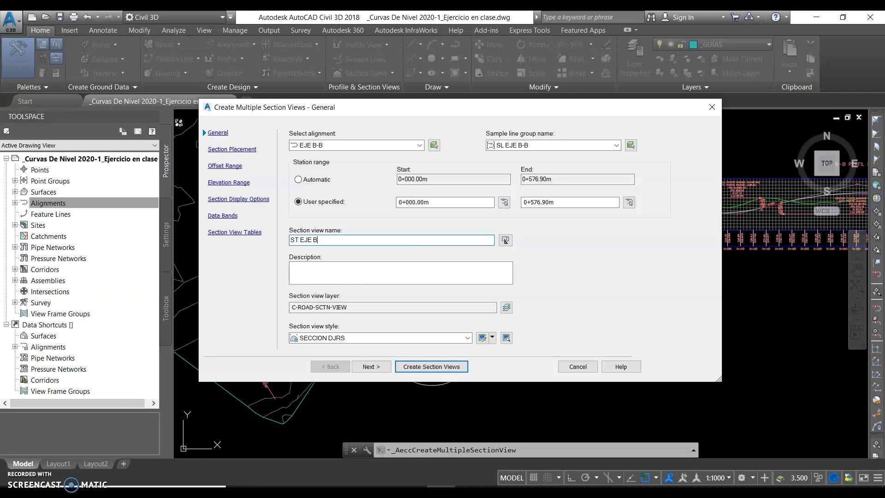
pyautogui.click(371, 367)
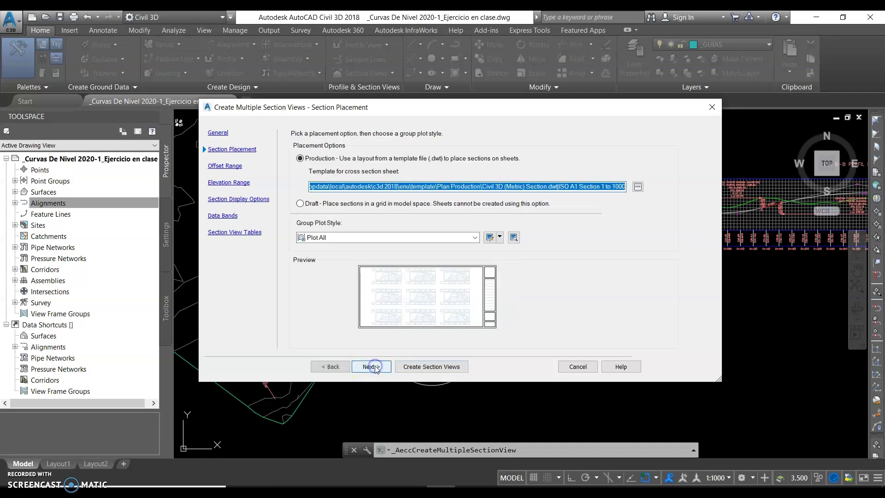
# Step: Set the section placement to Draft in model space and accept the automatic offset and elevation ranges
pyautogui.click(300, 203)
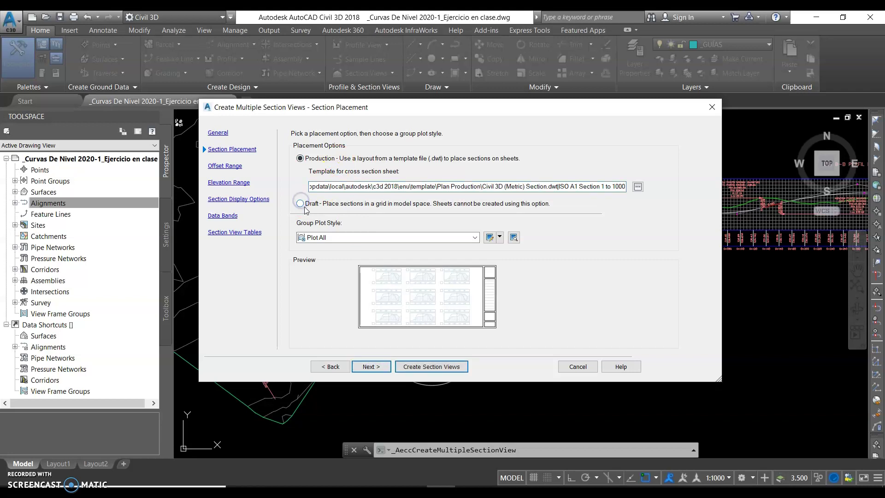
pyautogui.click(373, 367)
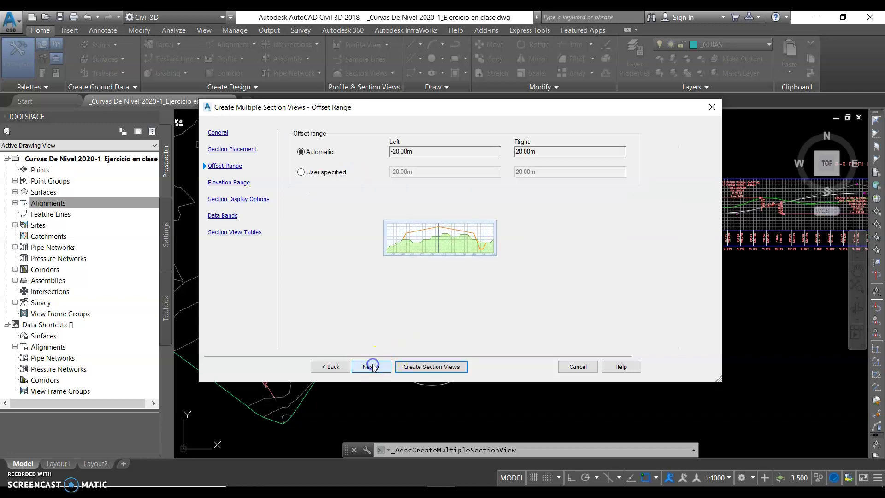
pyautogui.click(373, 368)
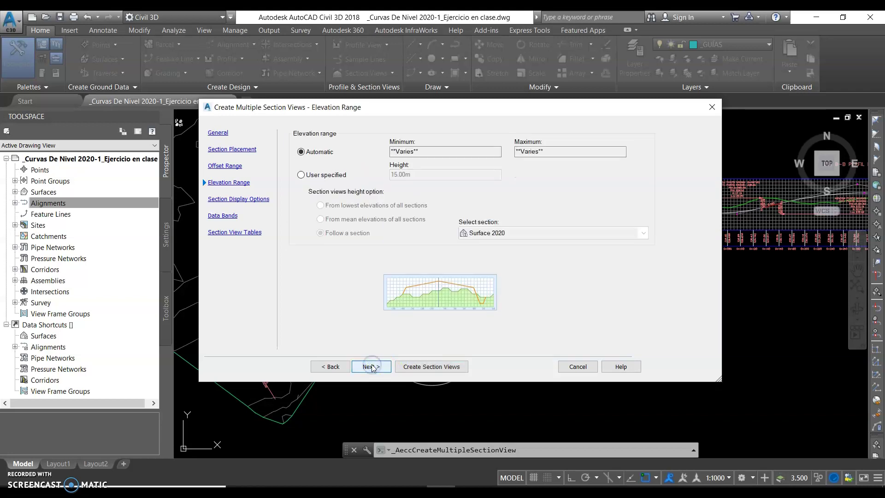
pyautogui.click(373, 367)
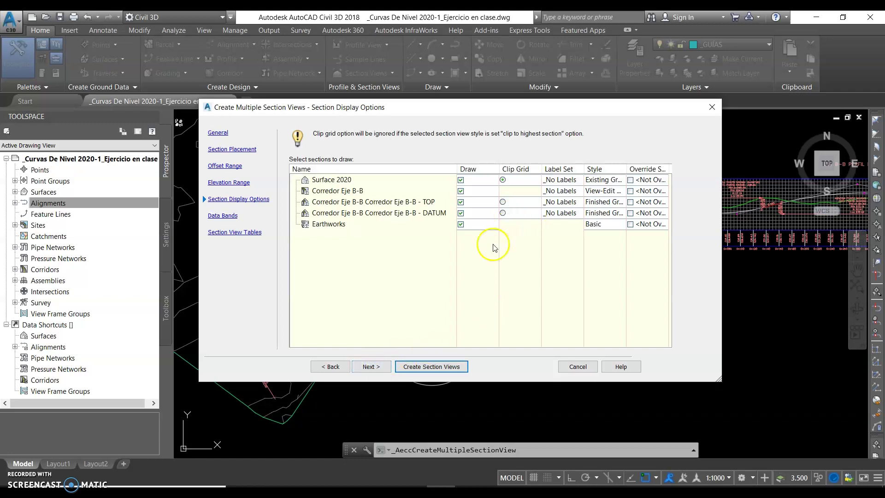
# Step: Exclude the Corredor Eje B-B TOP surface and the Earthworks material from the sections to draw
pyautogui.click(461, 201)
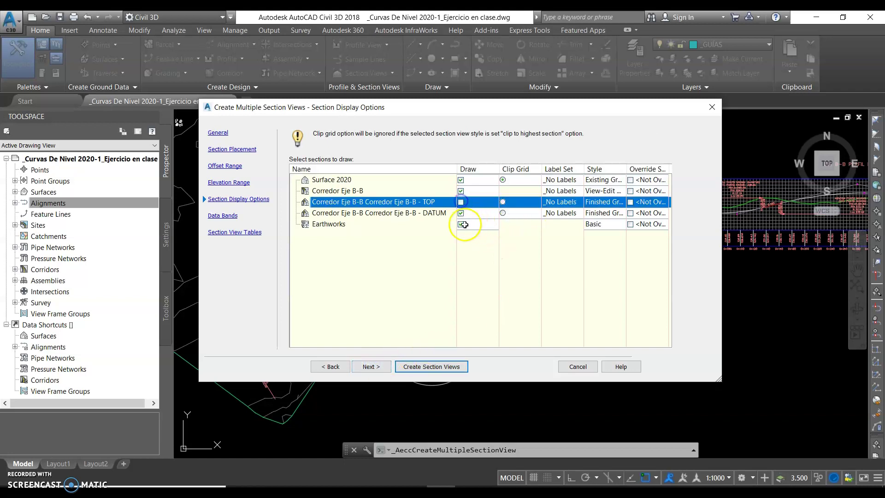
pyautogui.click(461, 224)
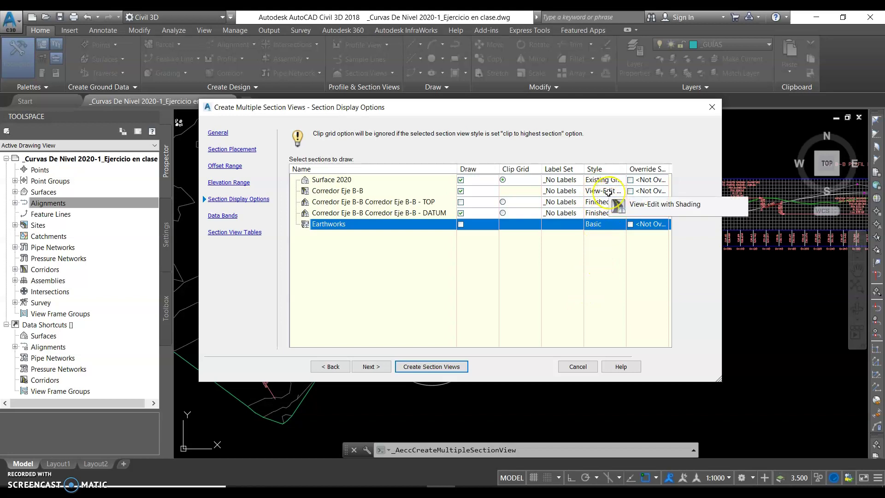
pyautogui.click(611, 181)
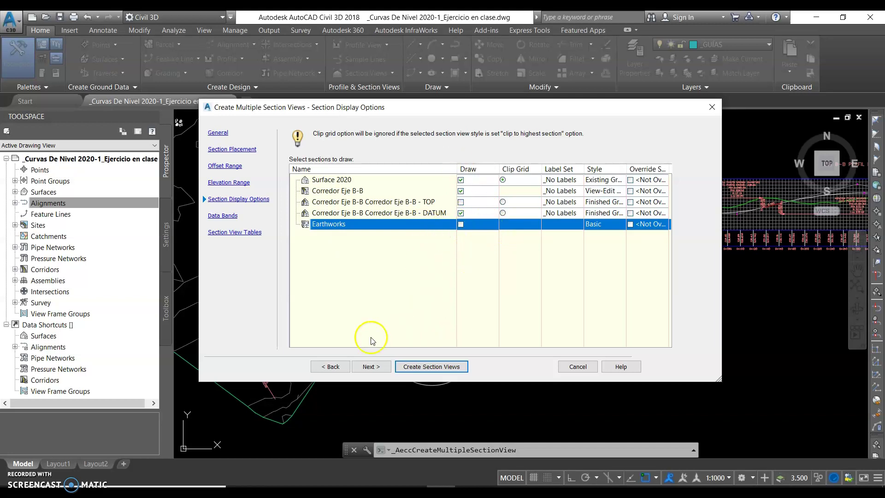
pyautogui.click(368, 367)
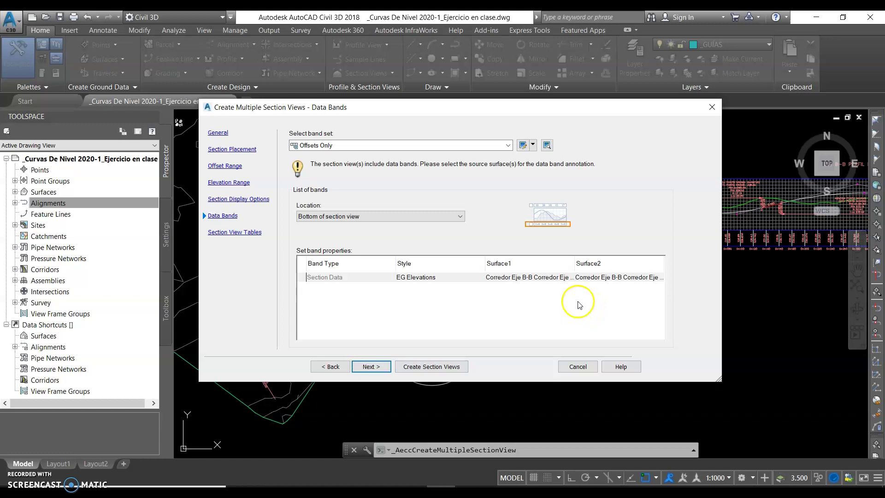
# Step: Set the data band's Surface1 to Surface 2020 and Surface2 to the Corredor Eje B-B TOP surface
pyautogui.click(529, 278)
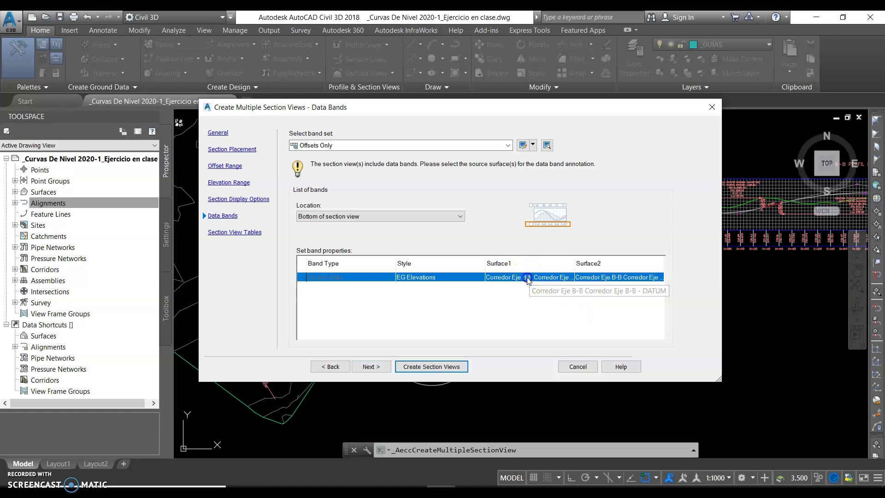
pyautogui.click(529, 278)
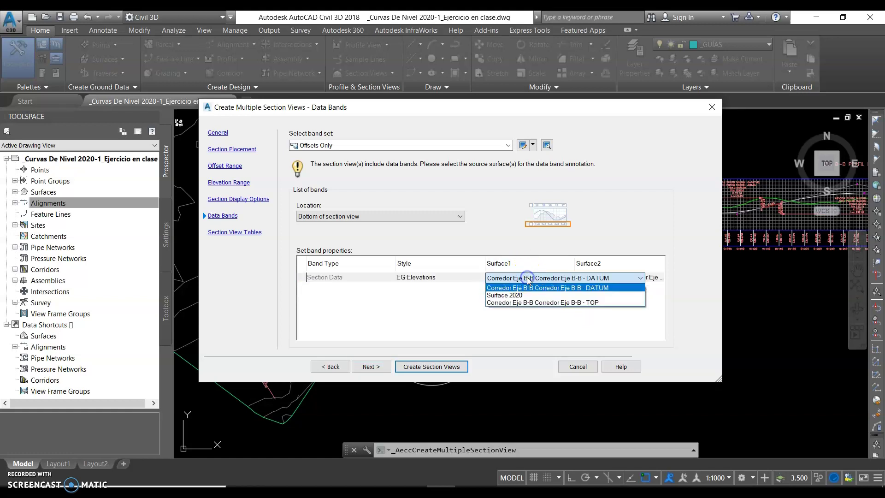
pyautogui.click(507, 296)
pyautogui.click(605, 277)
pyautogui.click(608, 277)
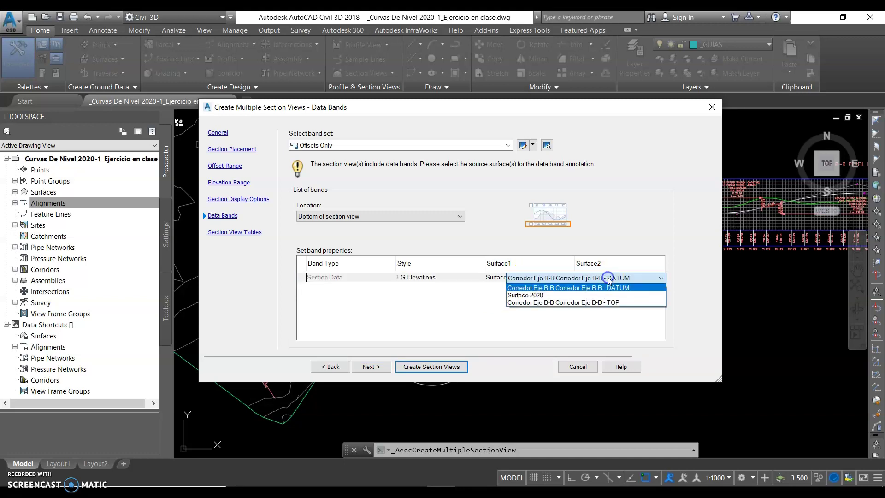
pyautogui.click(613, 303)
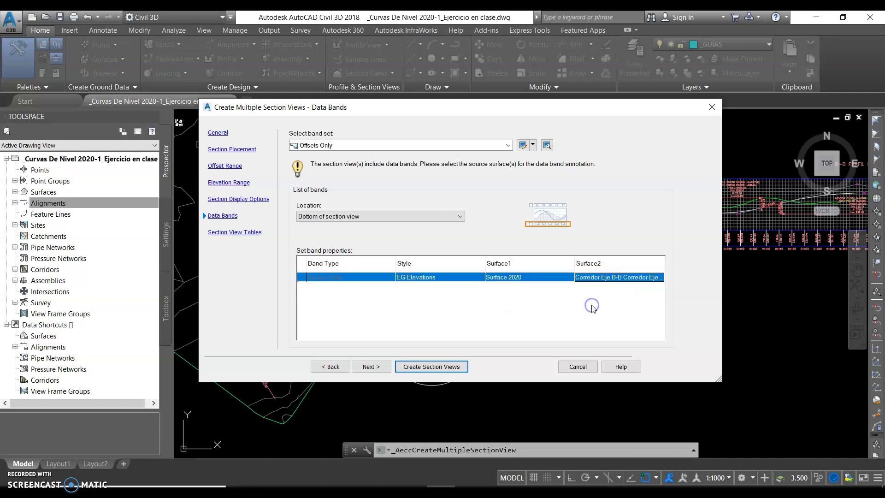
pyautogui.click(379, 367)
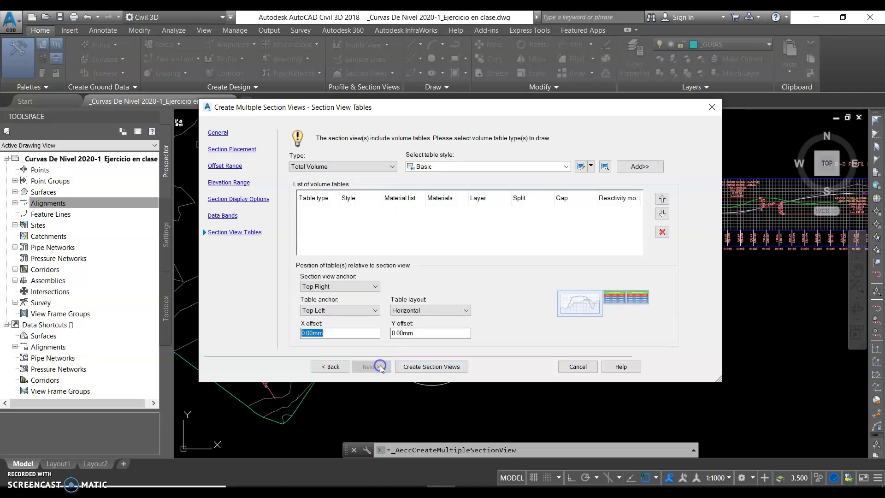
# Step: Add a Total Volume table in Basic style and anchor it to the Bottom Left of each section view
pyautogui.click(640, 167)
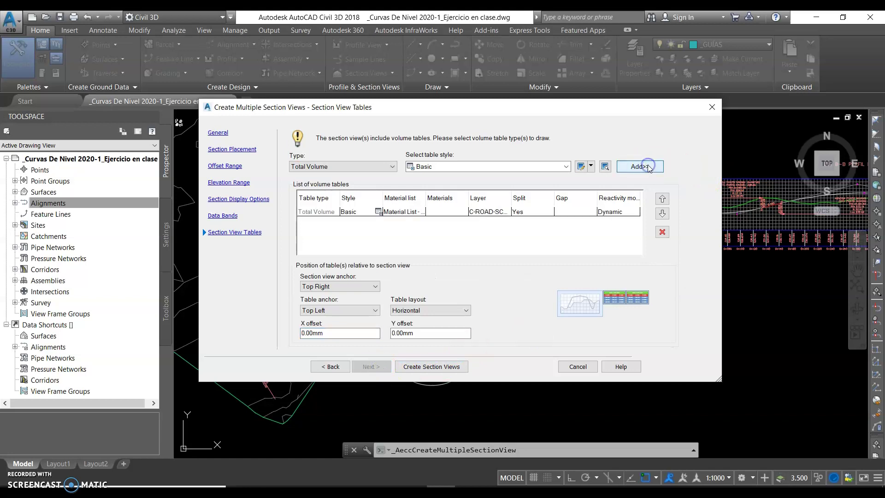
pyautogui.moveTo(425, 199)
pyautogui.mouseDown()
pyautogui.moveTo(455, 198)
pyautogui.moveTo(432, 198)
pyautogui.mouseUp()
pyautogui.click(341, 287)
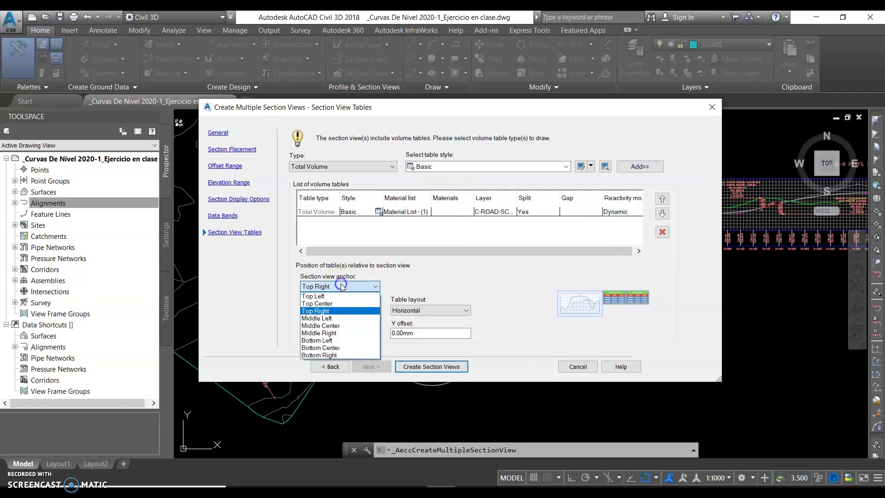
pyautogui.click(328, 340)
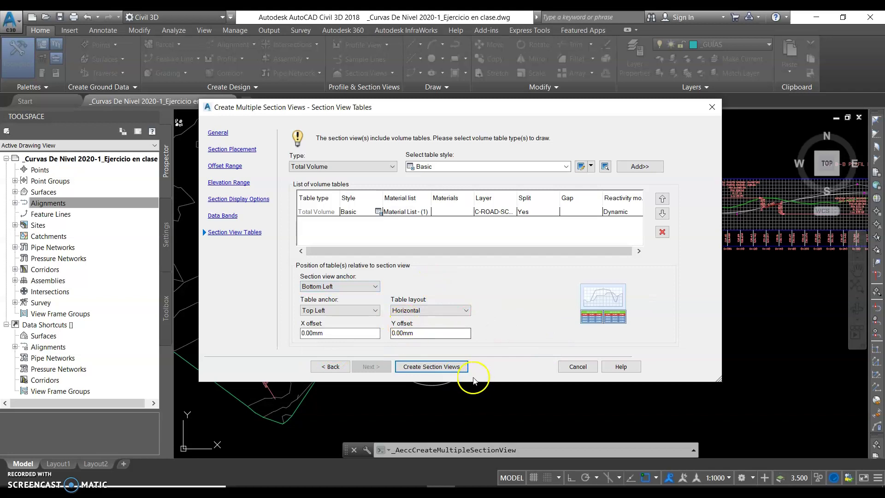
# Step: Create the section views and place their origin in the empty area east of the profile view
pyautogui.click(450, 367)
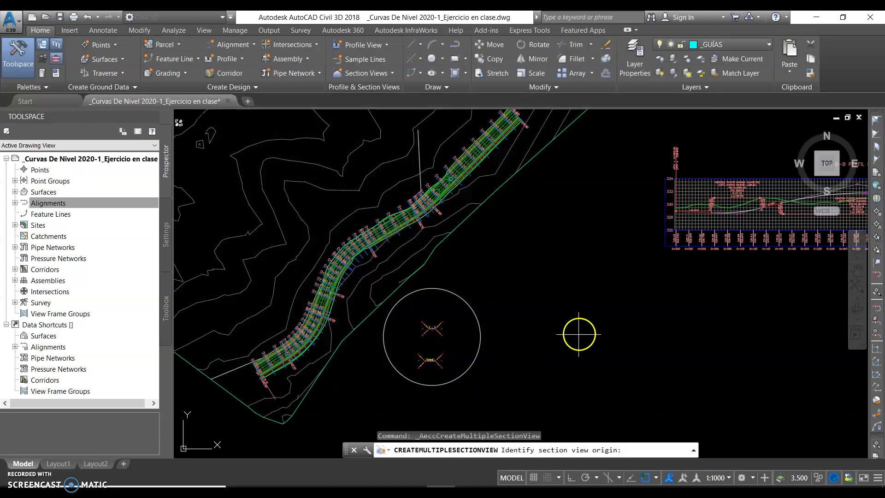
pyautogui.scroll(-5, 567, 319)
pyautogui.moveTo(627, 221); pyautogui.dragTo(551, 242, button='middle')
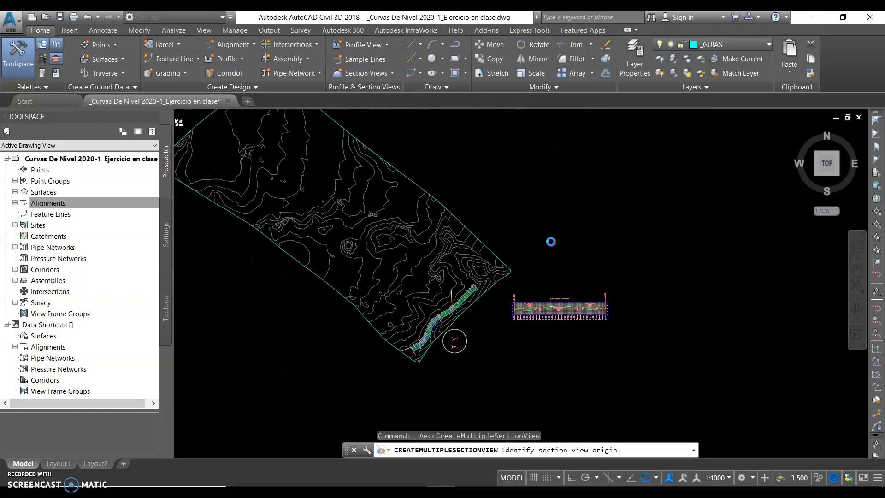
pyautogui.moveTo(567, 336); pyautogui.dragTo(585, 246, button='middle')
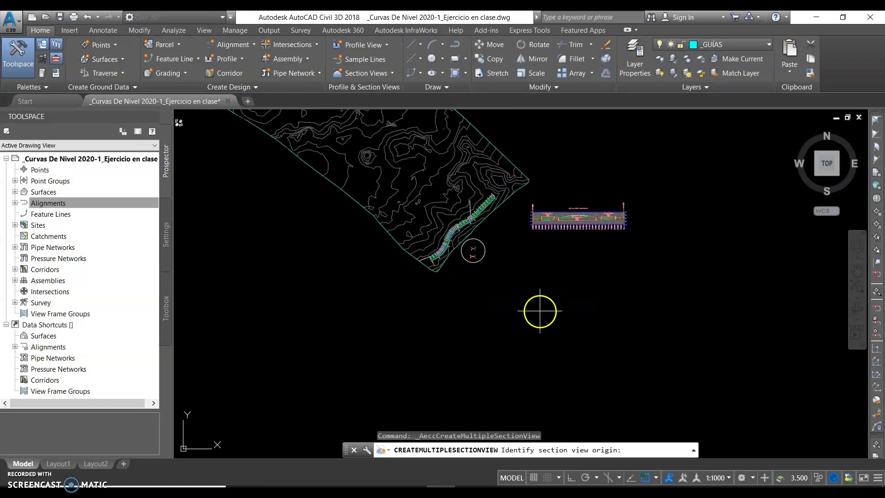
pyautogui.moveTo(589, 277); pyautogui.dragTo(444, 317, button='middle')
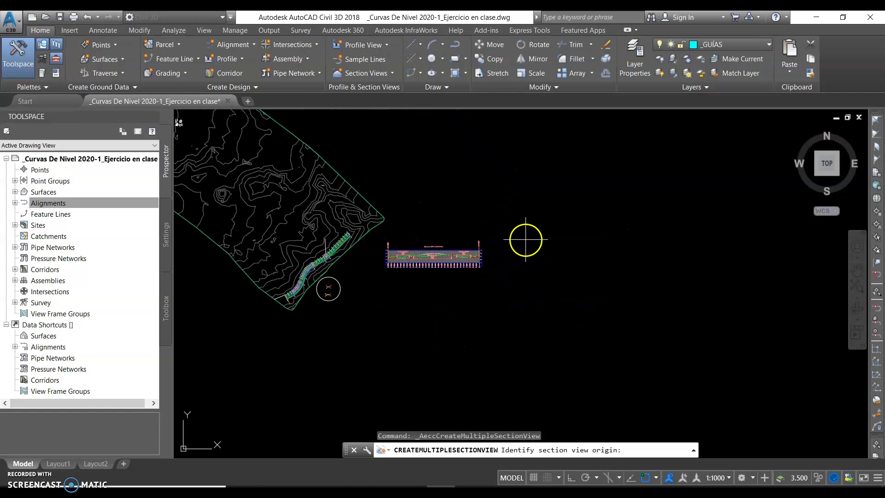
pyautogui.click(527, 240)
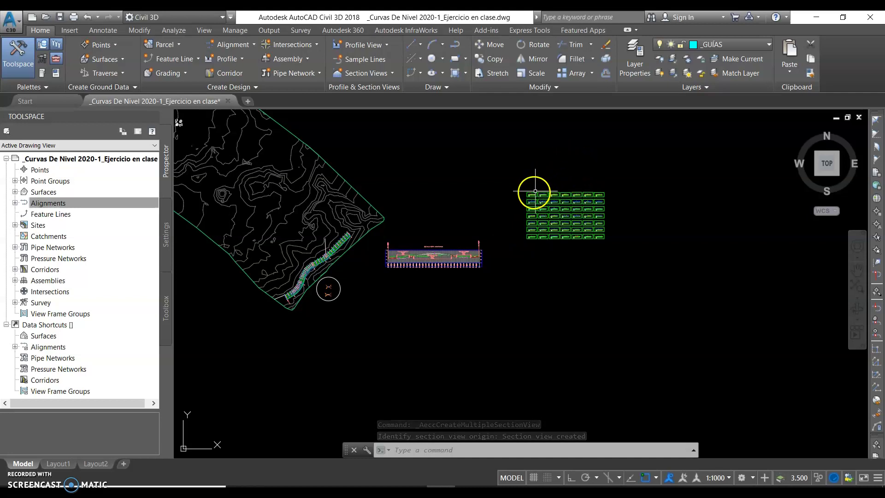
# Step: Examine the section view at station 0+000.00, including its corridor section and elevation band
pyautogui.scroll(7, 535, 191)
pyautogui.scroll(7, 526, 387)
pyautogui.scroll(6, 462, 310)
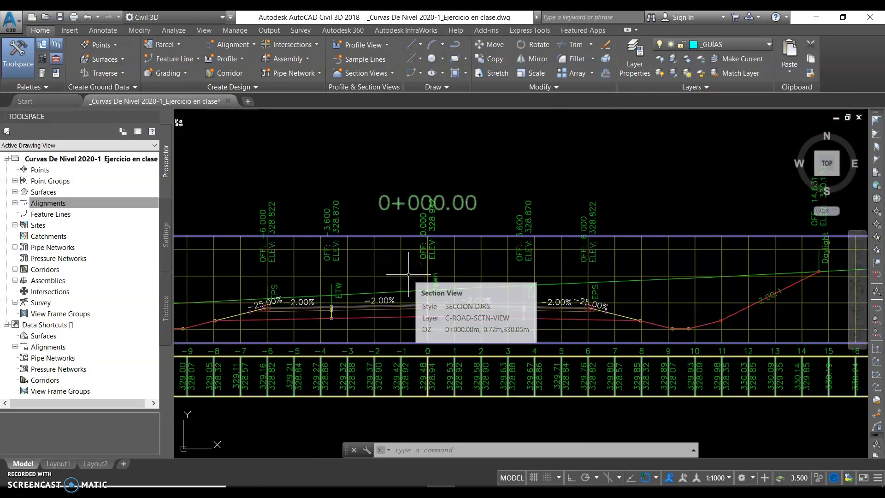
pyautogui.click(440, 274)
pyautogui.press('Escape')
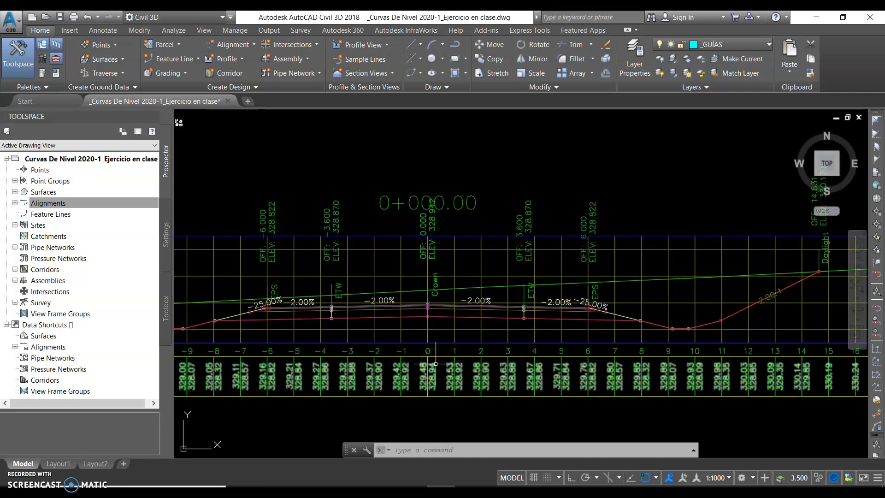
pyautogui.click(438, 356)
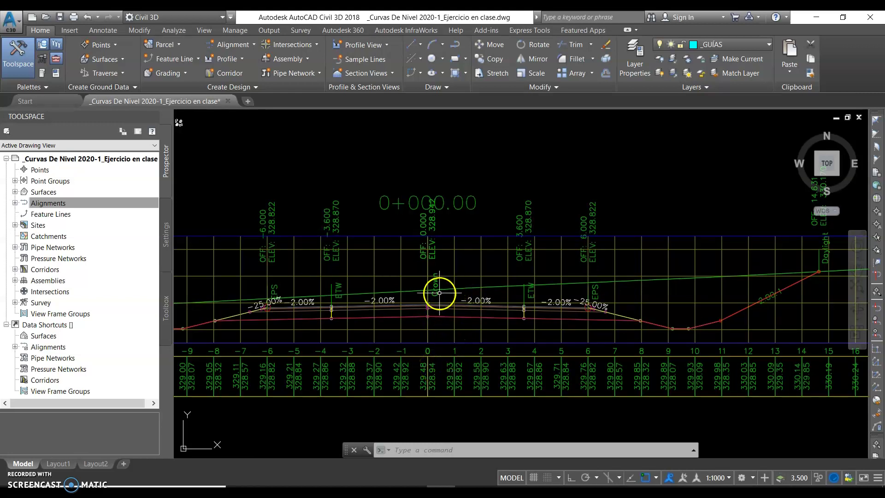
# Step: Compare the crown's offset and elevation label with the band elevations at offset 0 in section 0+000.00
pyautogui.scroll(4, 440, 293)
pyautogui.scroll(1, 401, 316)
pyautogui.scroll(-3, 403, 318)
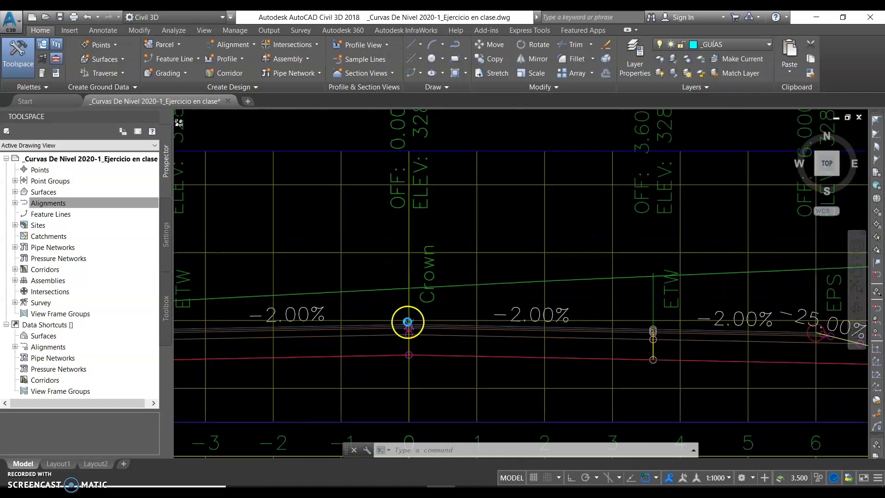
pyautogui.moveTo(395, 358); pyautogui.dragTo(400, 304, button='middle')
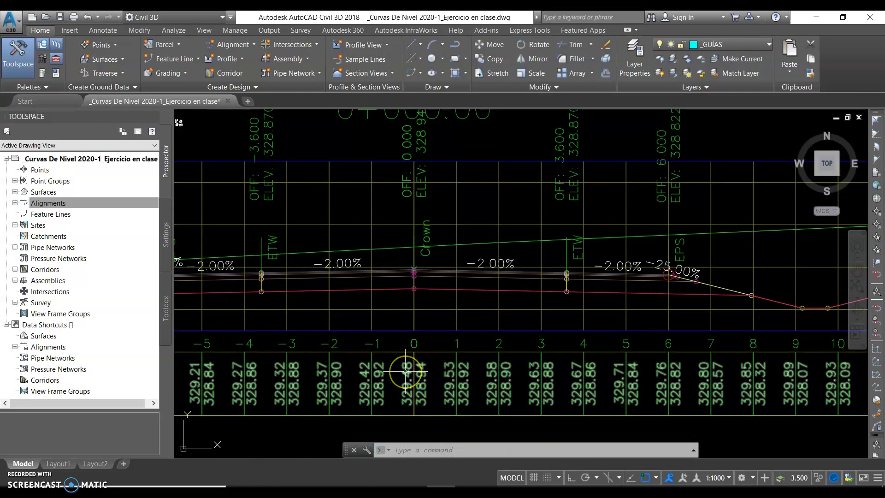
pyautogui.click(406, 371)
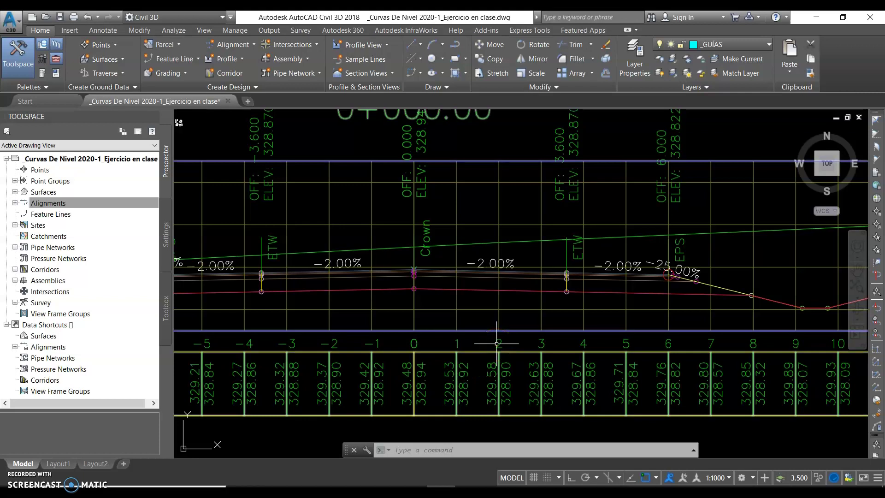
pyautogui.click(482, 271)
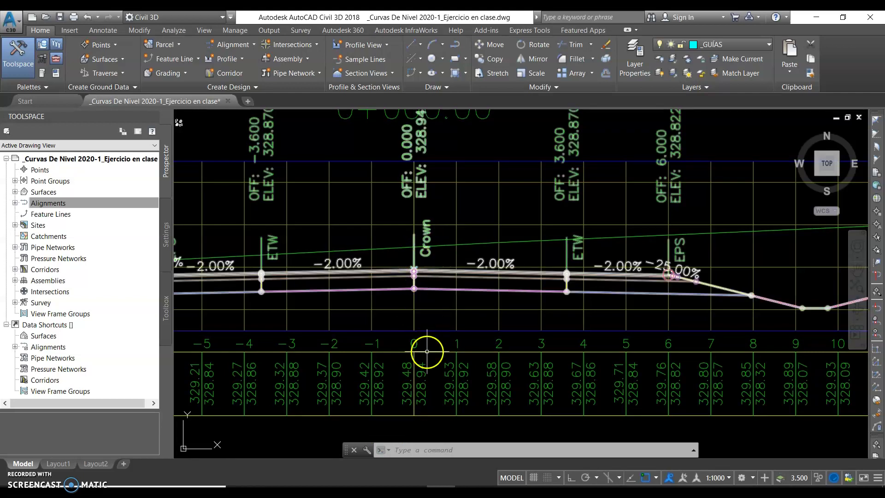
pyautogui.moveTo(427, 376); pyautogui.dragTo(424, 409, button='middle')
pyautogui.click(420, 165)
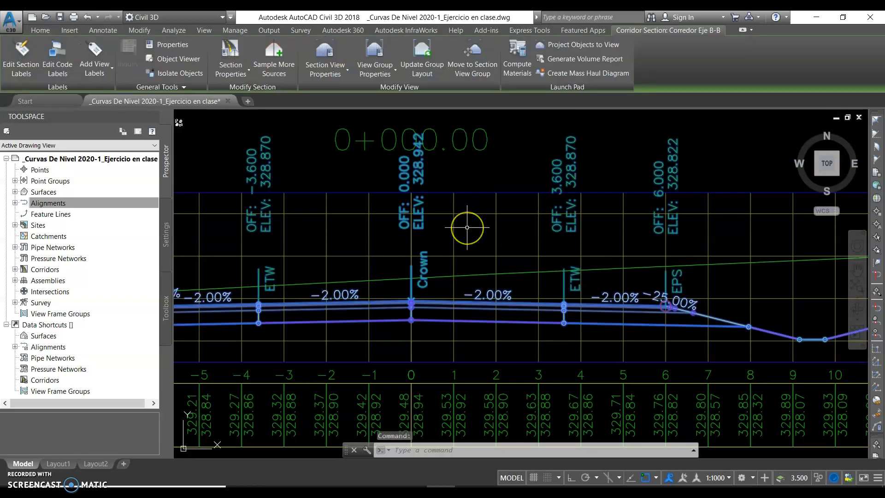
pyautogui.press('Escape')
pyautogui.press('Escape')
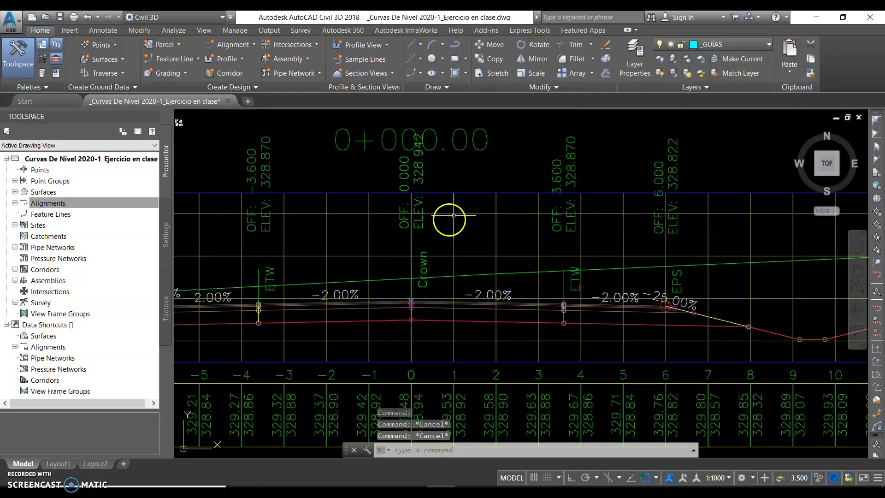
# Step: Examine the section views at stations 0+020.00 and 0+040.00, including their elevation bands and volume tables
pyautogui.scroll(-5, 442, 222)
pyautogui.scroll(3, 445, 218)
pyautogui.moveTo(445, 217); pyautogui.dragTo(475, 267, button='middle')
pyautogui.scroll(-4, 475, 267)
pyautogui.scroll(5, 488, 201)
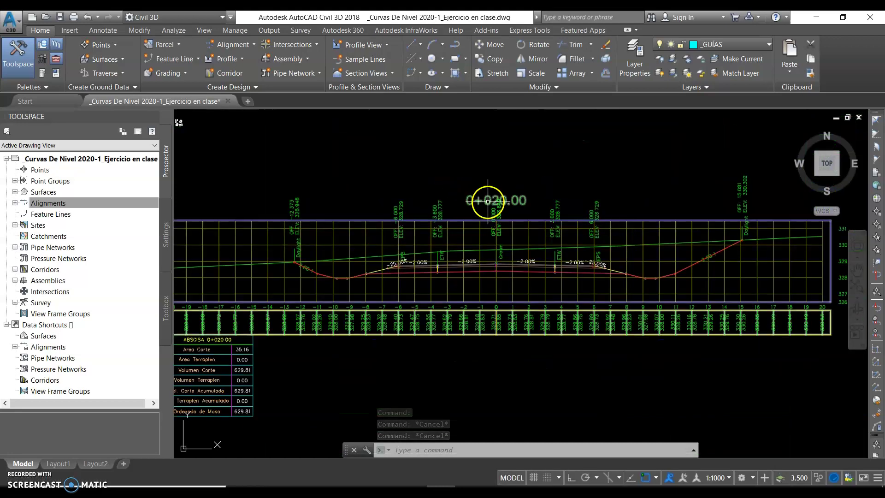
pyautogui.scroll(-1, 488, 201)
pyautogui.scroll(-2, 510, 233)
pyautogui.moveTo(529, 198); pyautogui.dragTo(471, 310, button='middle')
pyautogui.scroll(-3, 472, 311)
pyautogui.scroll(4, 453, 229)
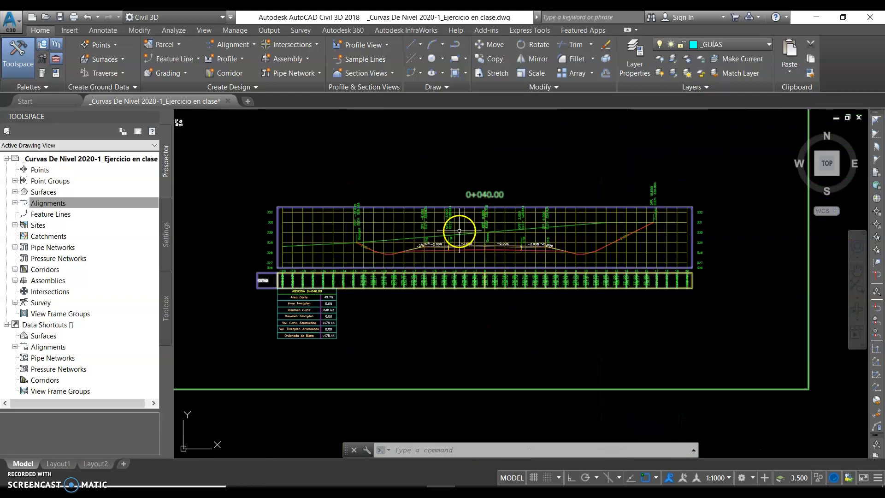
pyautogui.scroll(2, 492, 204)
pyautogui.scroll(-3, 521, 237)
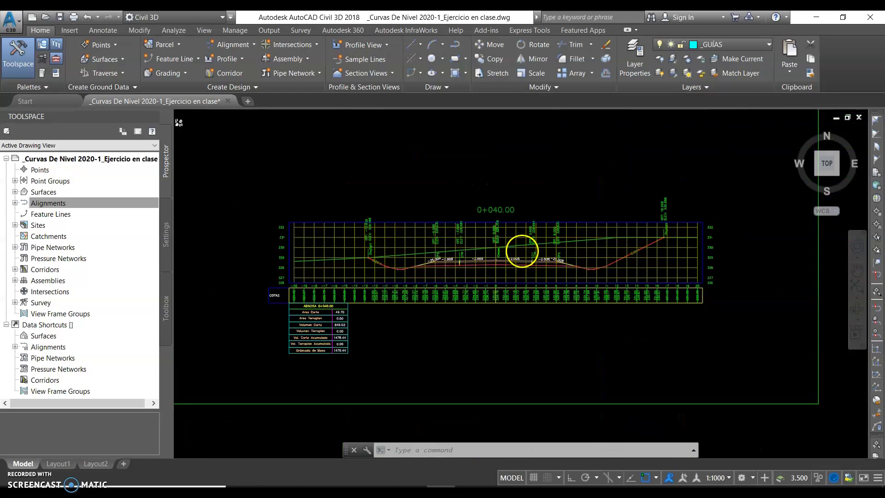
# Step: Review the following section views in the column, from station 0+052.27 through 0+060.00 up to 0+080.00
pyautogui.moveTo(482, 323); pyautogui.dragTo(478, 192, button='middle')
pyautogui.scroll(3, 470, 391)
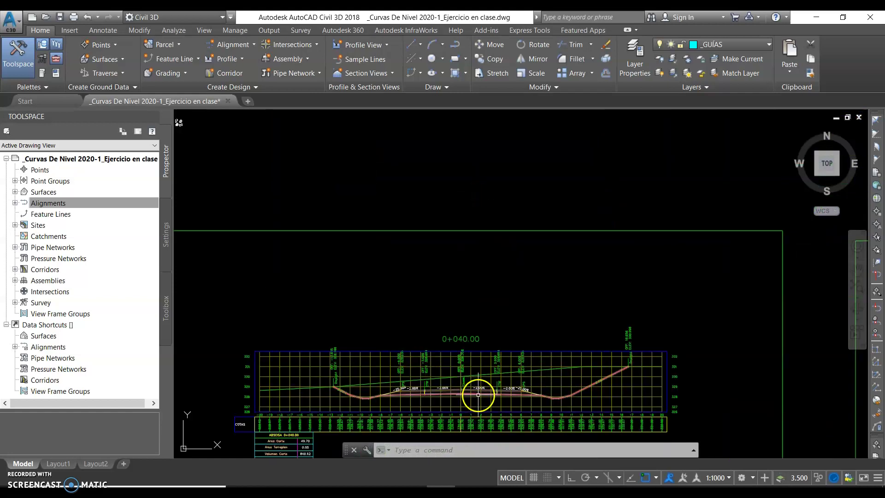
pyautogui.scroll(-3, 477, 389)
pyautogui.scroll(3, 464, 204)
pyautogui.scroll(1, 527, 224)
pyautogui.scroll(-5, 527, 224)
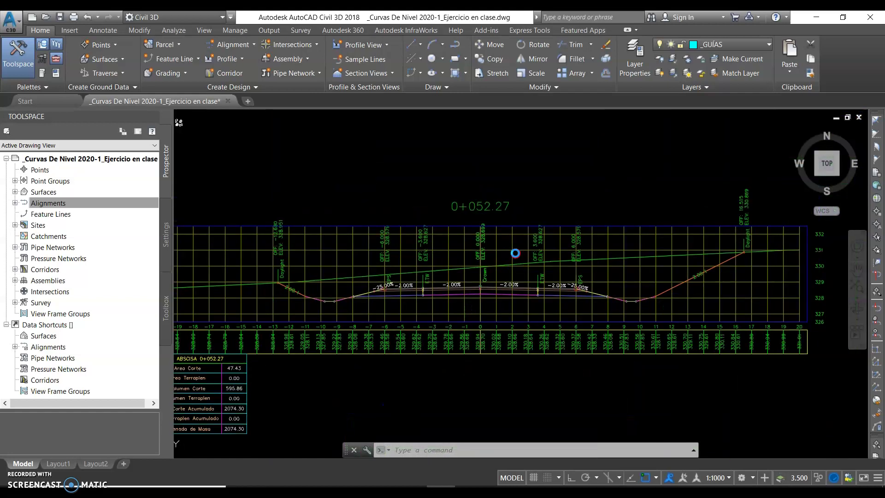
pyautogui.moveTo(500, 241); pyautogui.dragTo(472, 361, button='middle')
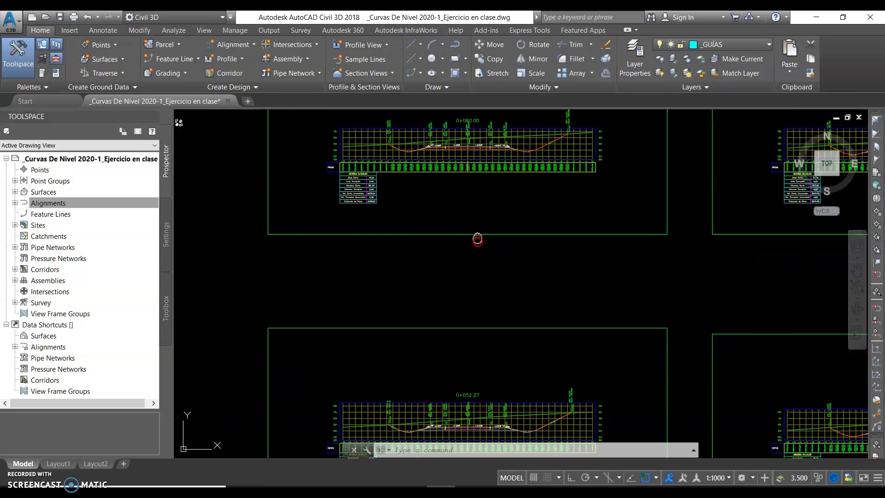
pyautogui.moveTo(474, 237); pyautogui.dragTo(476, 300, button='middle')
pyautogui.scroll(2, 477, 231)
pyautogui.scroll(2, 464, 221)
pyautogui.moveTo(466, 198)
pyautogui.mouseDown(button='middle')
pyautogui.moveTo(467, 352)
pyautogui.moveTo(480, 352)
pyautogui.mouseUp(button='middle')
pyautogui.scroll(-2, 466, 328)
pyautogui.moveTo(471, 235)
pyautogui.mouseDown(button='middle')
pyautogui.moveTo(476, 340)
pyautogui.moveTo(477, 293)
pyautogui.moveTo(477, 310)
pyautogui.mouseUp(button='middle')
pyautogui.moveTo(475, 217); pyautogui.dragTo(474, 257, button='middle')
pyautogui.scroll(-2, 475, 213)
pyautogui.moveTo(474, 214); pyautogui.dragTo(475, 221, button='middle')
pyautogui.scroll(3, 474, 198)
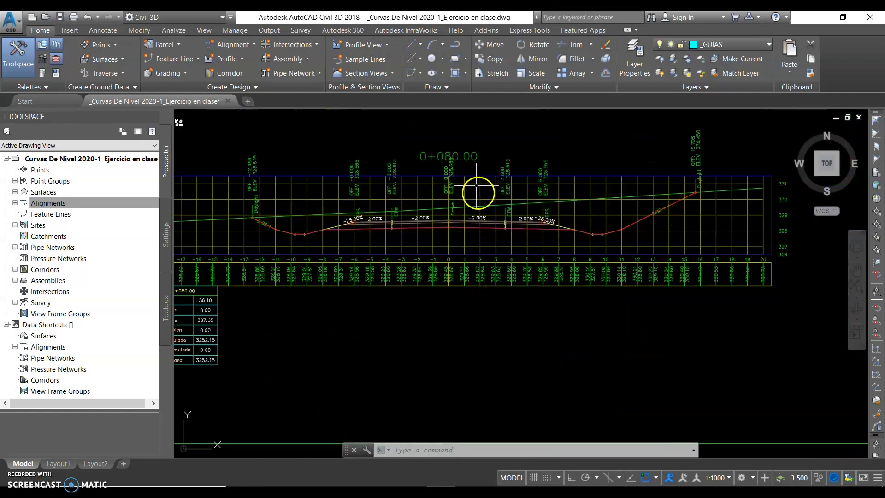
# Step: Select the EJE B-B corridor in plan and start calculating superelevation for its alignment
pyautogui.scroll(-8, 480, 200)
pyautogui.scroll(-3, 492, 203)
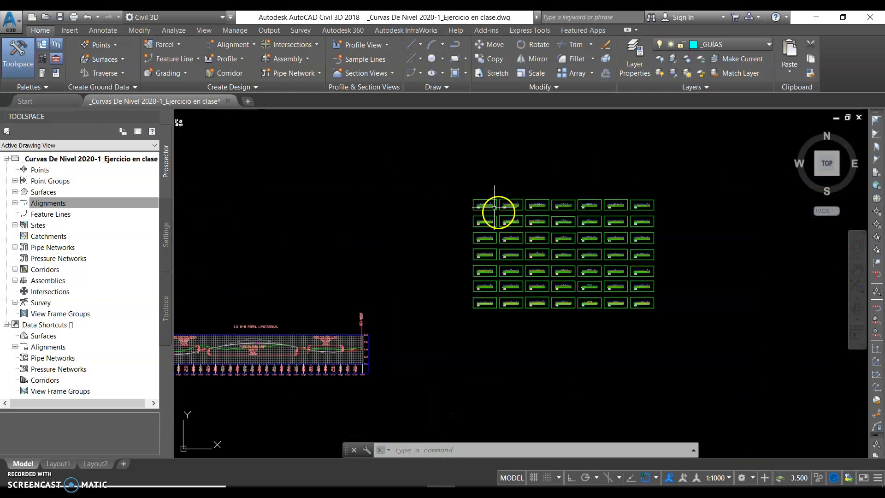
pyautogui.moveTo(475, 258); pyautogui.dragTo(581, 203, button='middle')
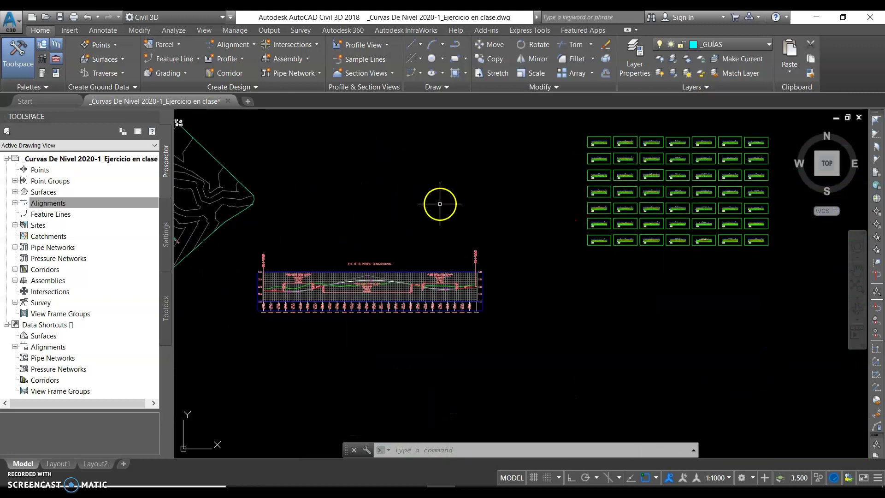
pyautogui.moveTo(326, 251); pyautogui.dragTo(519, 168, button='middle')
pyautogui.scroll(2, 329, 196)
pyautogui.scroll(4, 346, 180)
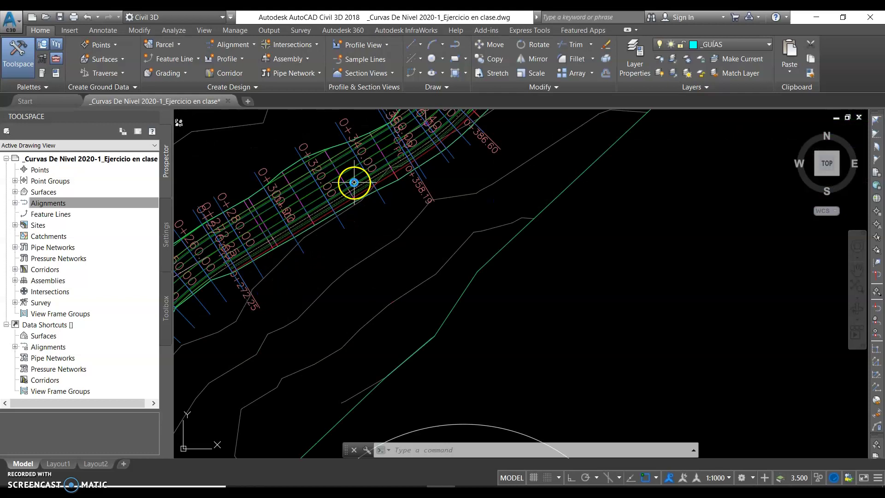
pyautogui.click(346, 178)
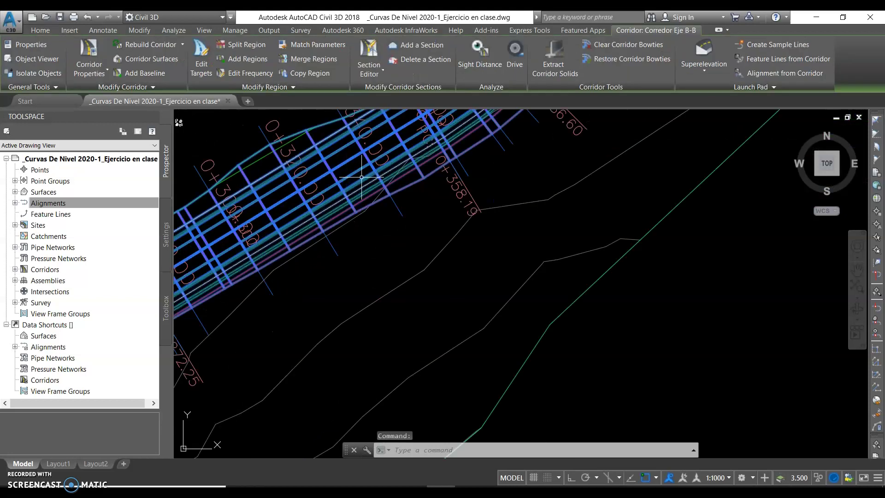
pyautogui.click(699, 66)
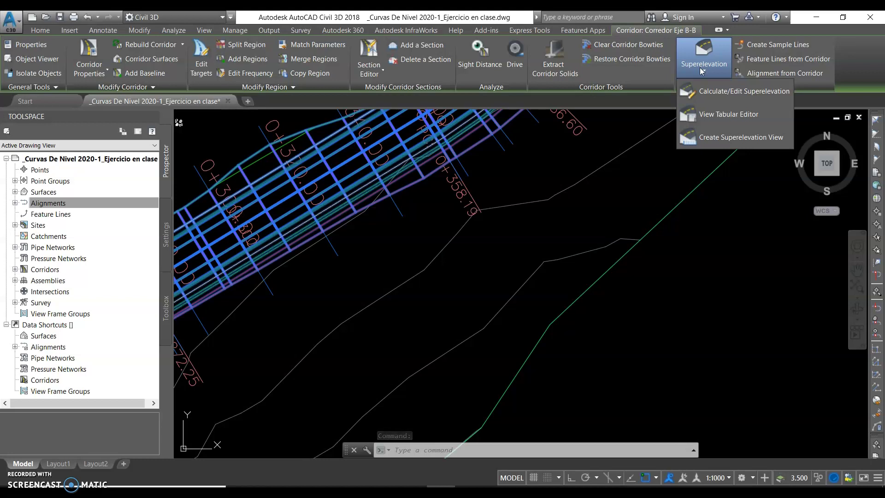
pyautogui.click(730, 96)
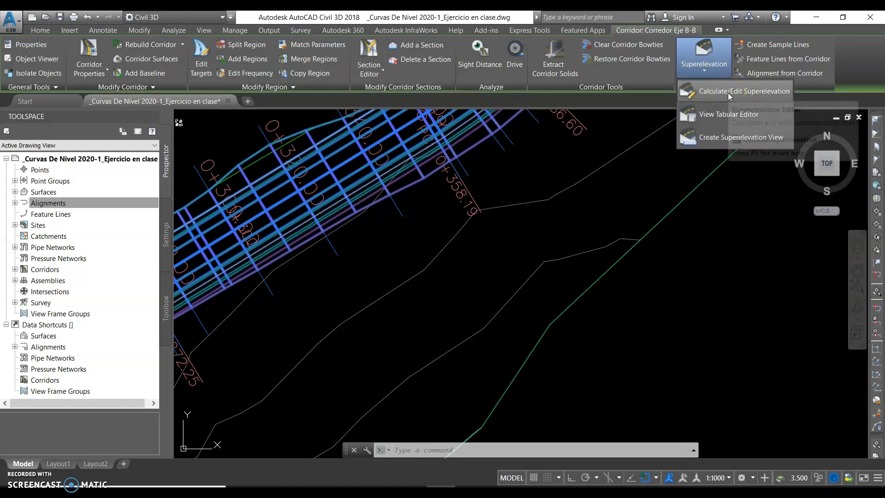
pyautogui.click(729, 92)
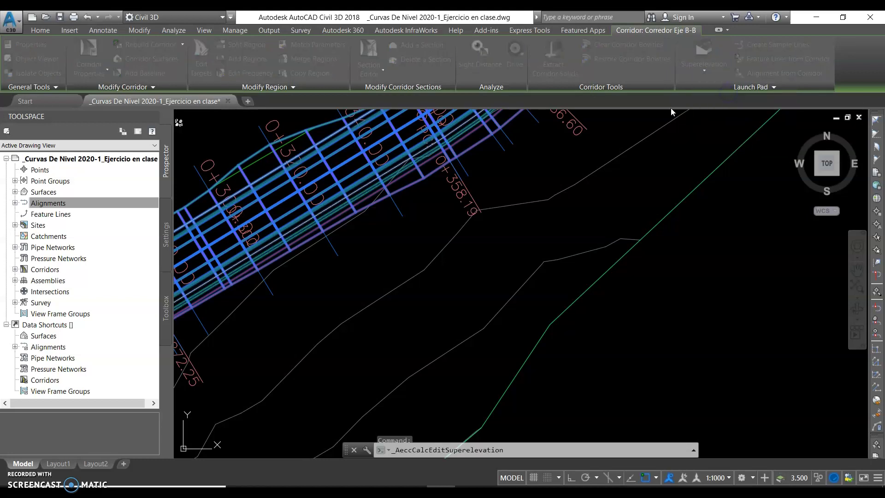
pyautogui.click(378, 242)
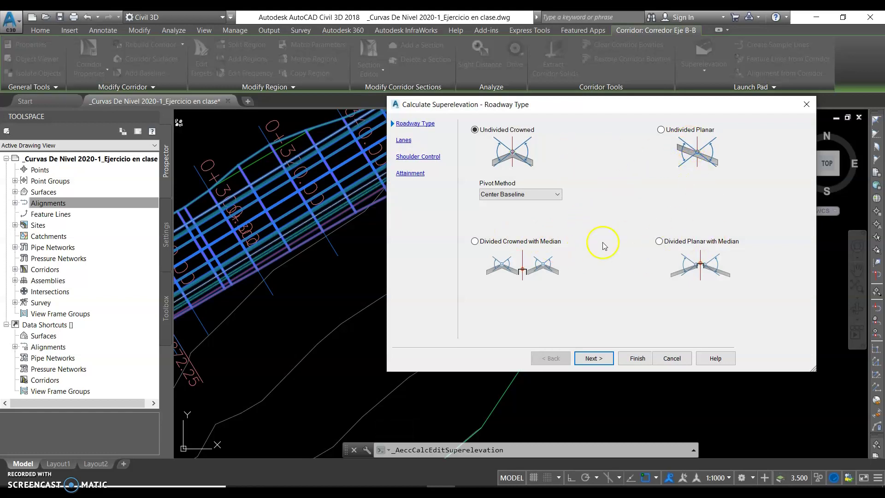
# Step: Choose an Undivided Crowned roadway with Center Baseline pivot, and complete the symmetric one-lane-per-side lane settings and the outside shoulder settings
pyautogui.click(504, 159)
pyautogui.click(604, 364)
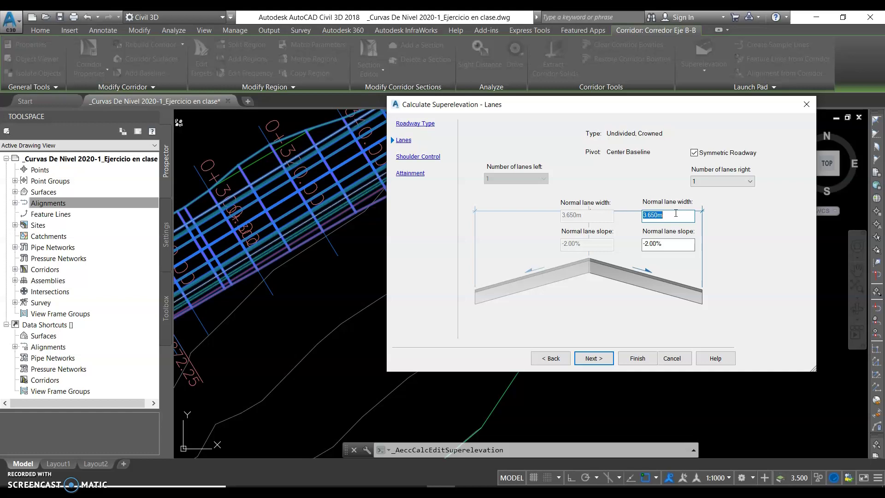
pyautogui.click(602, 358)
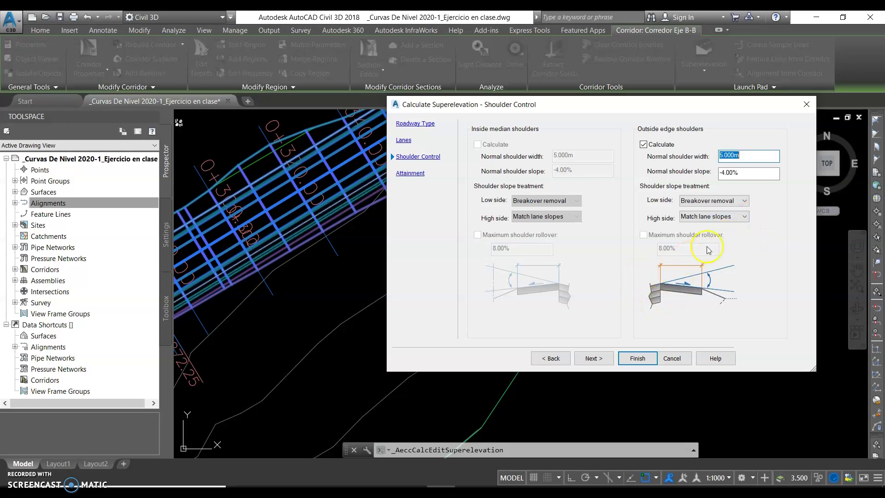
pyautogui.click(604, 358)
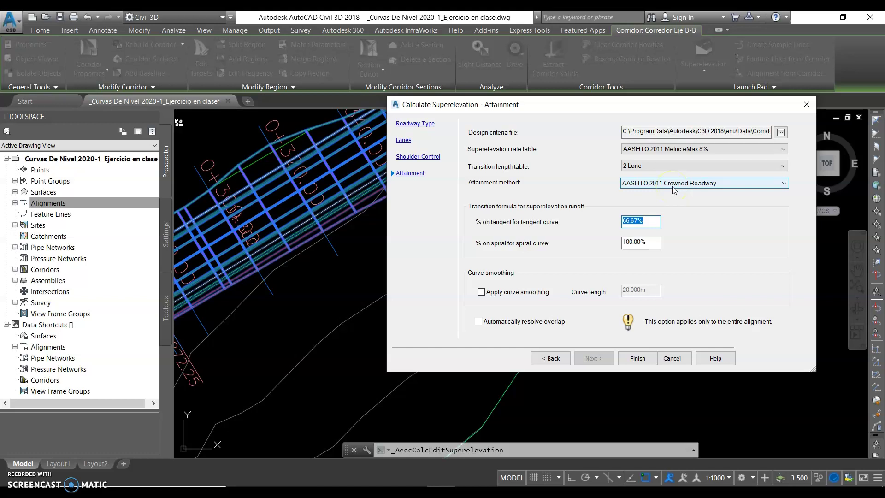
# Step: Set the tangent share for tangent-curve transitions to 70%, enable automatic overlap resolution, and finish the superelevation calculation
pyautogui.write('70')
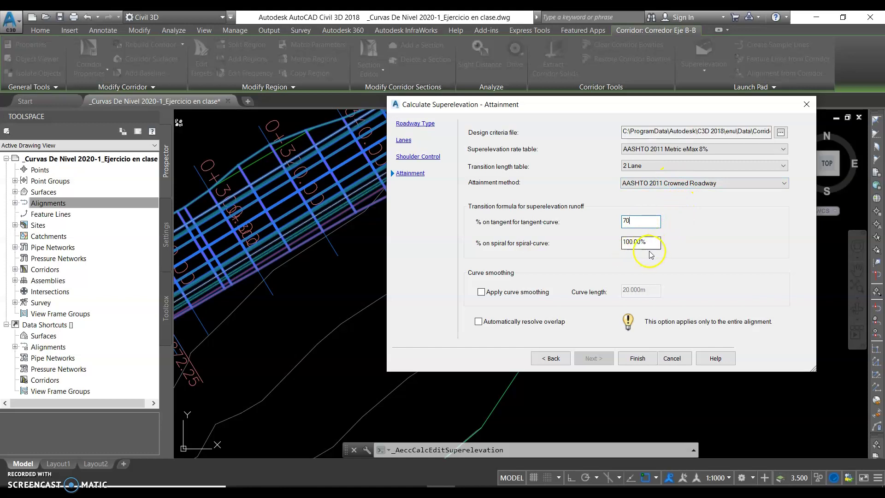
pyautogui.click(564, 277)
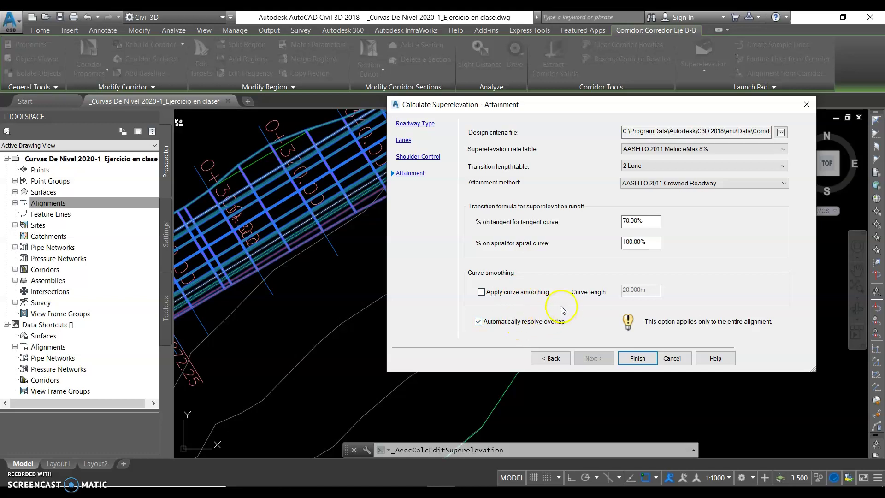
pyautogui.click(638, 359)
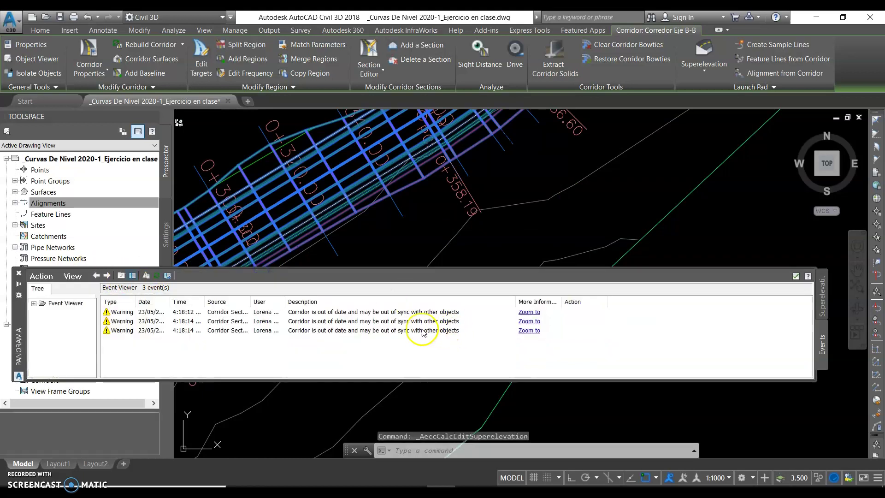
# Step: Inspect the three corridor warnings in the event viewer, including the last one's properties and the objects they refer to
pyautogui.click(528, 312)
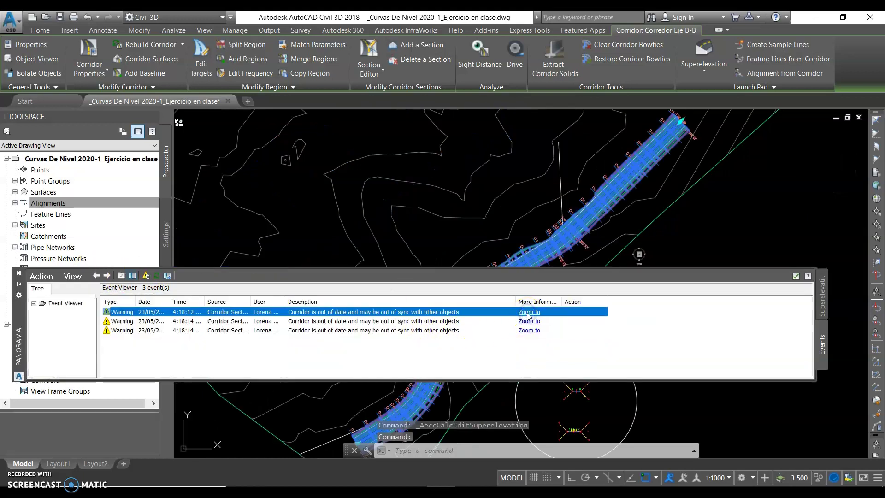
pyautogui.click(526, 321)
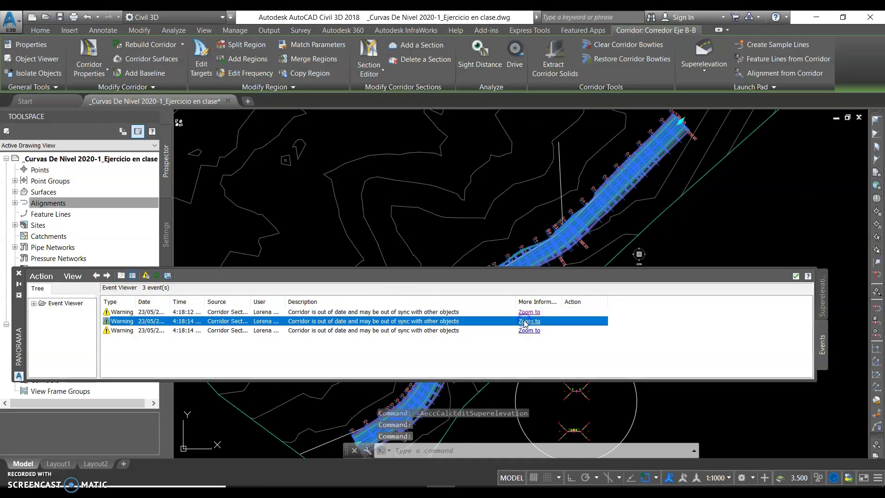
pyautogui.click(525, 330)
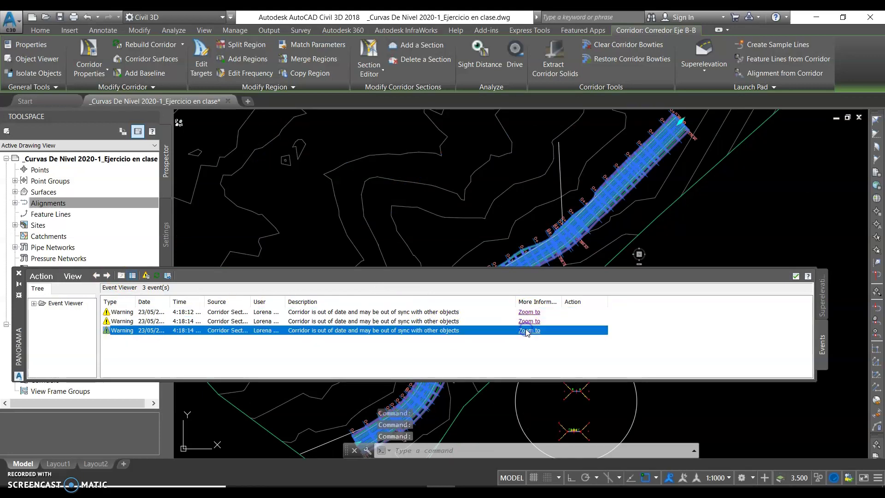
pyautogui.doubleClick(526, 330)
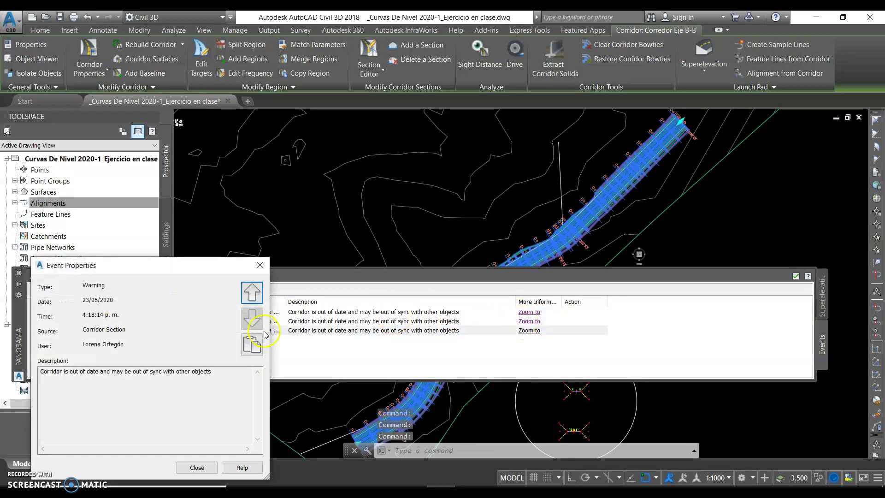
pyautogui.click(260, 266)
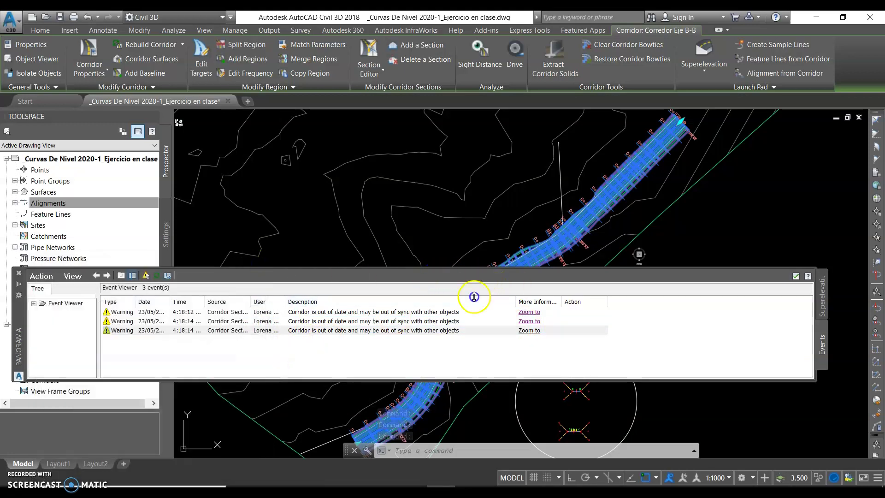
pyautogui.click(528, 313)
pyautogui.click(530, 321)
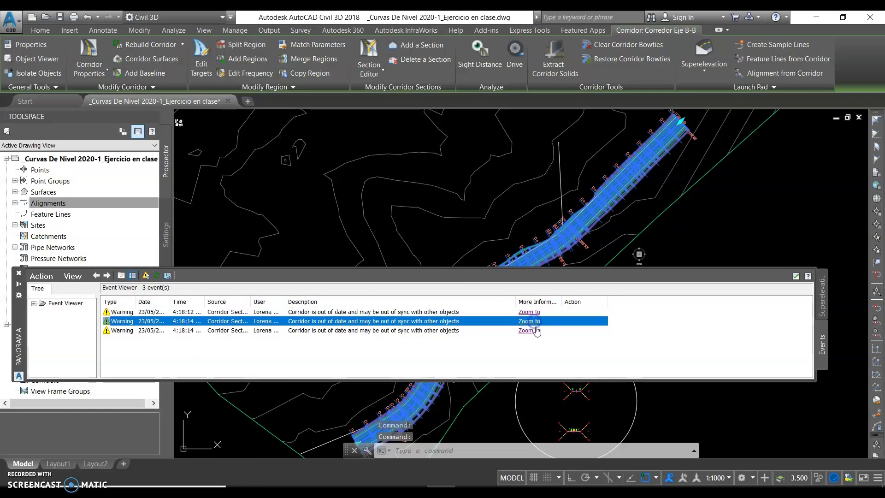
# Step: Clear all events and close the event viewer
pyautogui.click(34, 278)
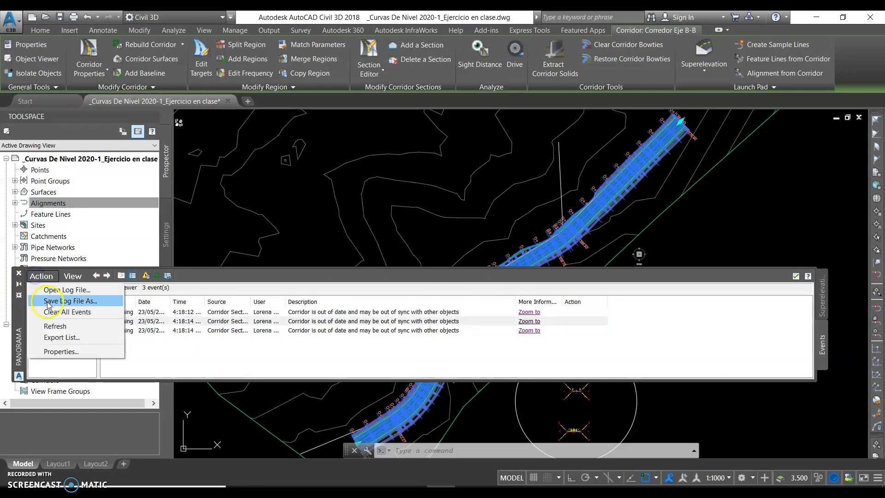
pyautogui.click(48, 309)
pyautogui.click(19, 274)
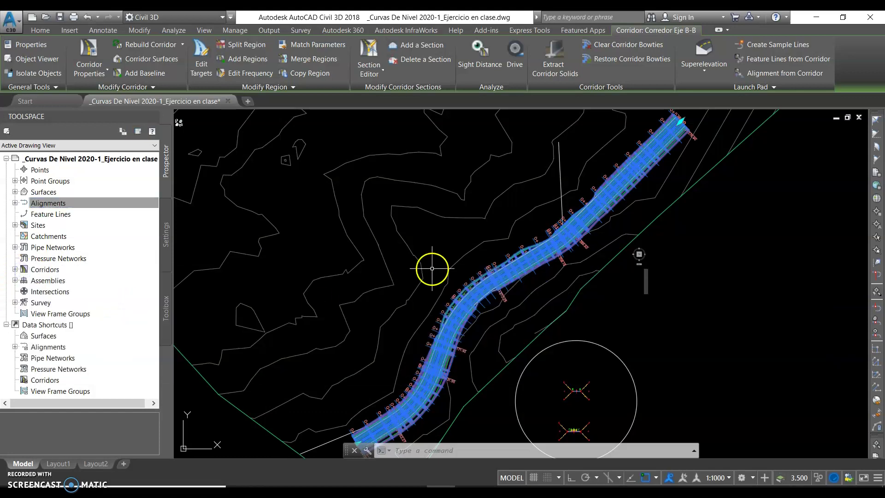
# Step: Rebuild Corredor Eje B-B and clear the corridor selection
pyautogui.scroll(-2, 500, 269)
pyautogui.scroll(3, 477, 314)
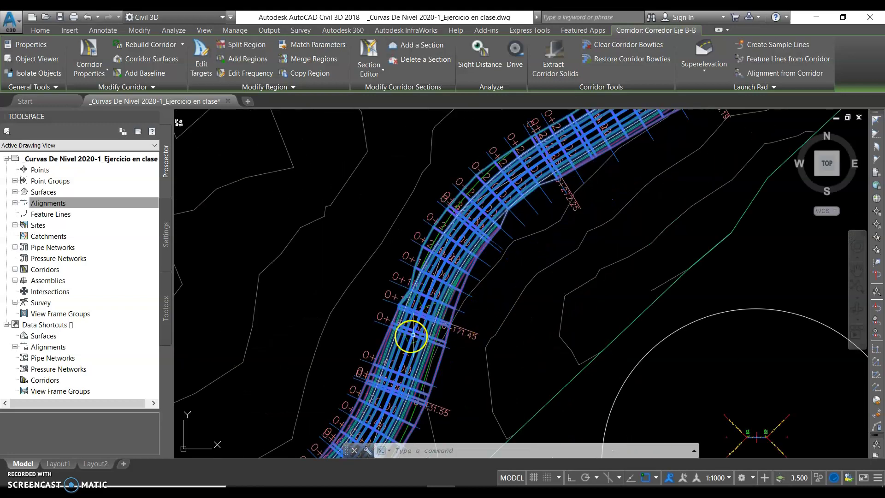
pyautogui.scroll(-4, 425, 319)
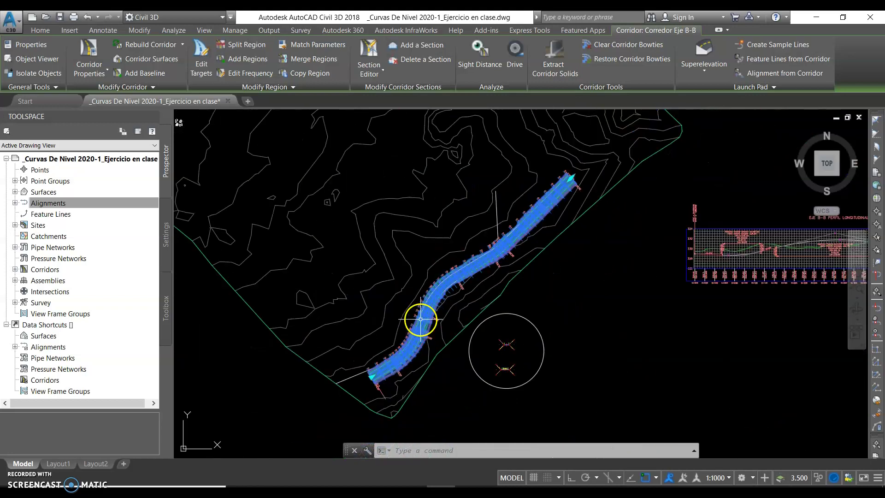
pyautogui.click(15, 270)
pyautogui.click(69, 281)
pyautogui.rightClick(71, 282)
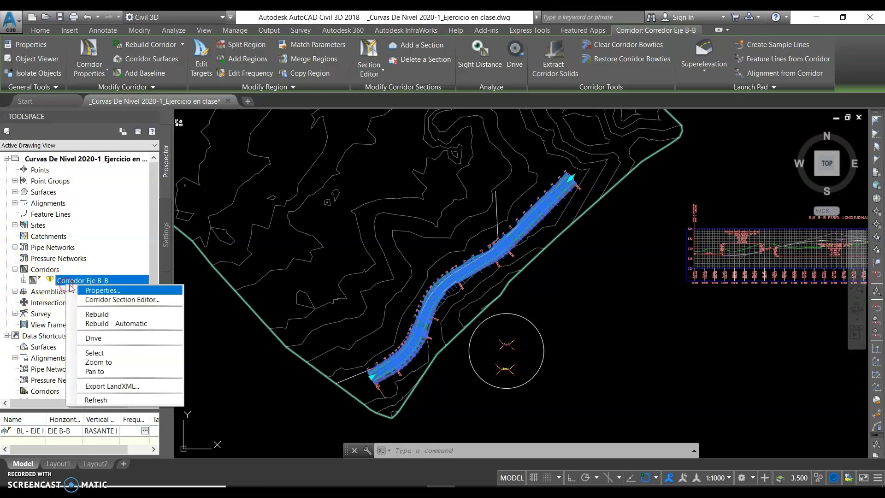
pyautogui.click(97, 314)
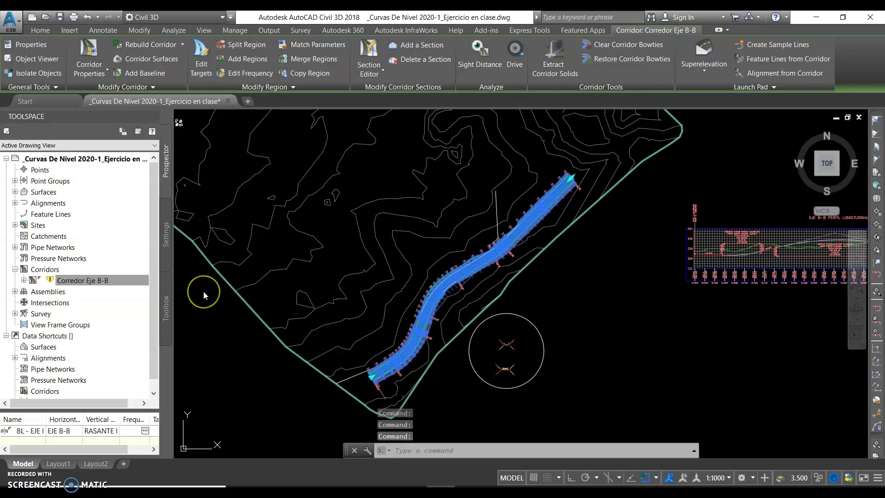
pyautogui.press('Escape')
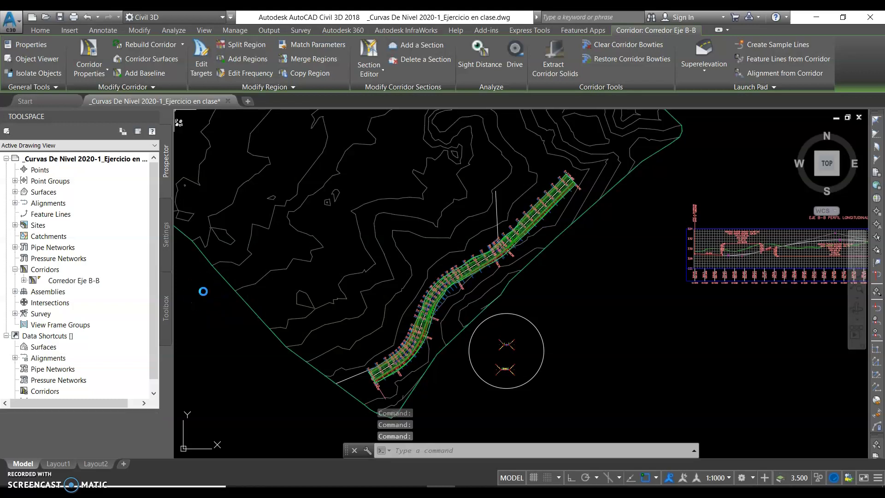
pyautogui.scroll(-5, 451, 257)
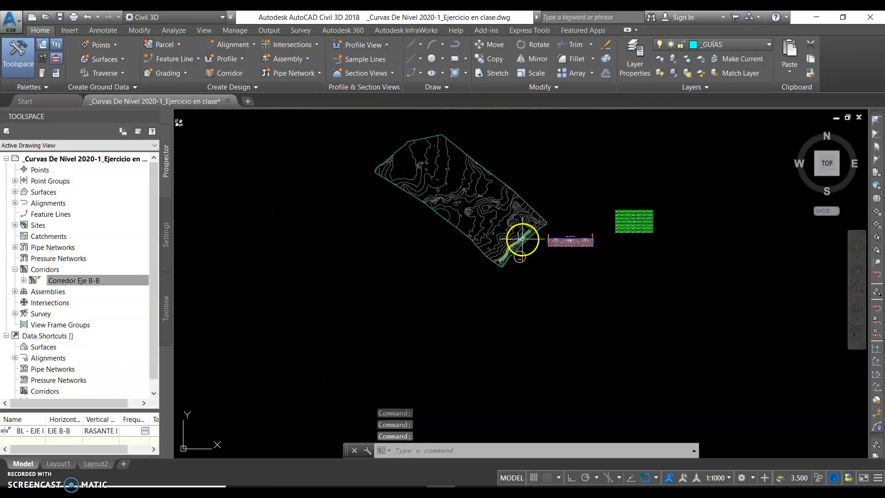
# Step: Examine the lane and shoulder cross slopes in the rebuilt section views of the first column, including station 0+060.00
pyautogui.scroll(8, 644, 214)
pyautogui.scroll(10, 514, 197)
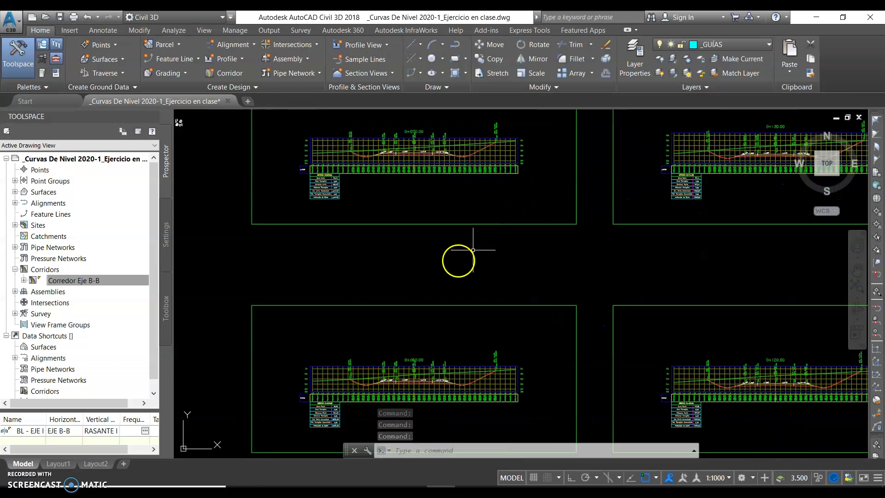
pyautogui.scroll(2, 417, 389)
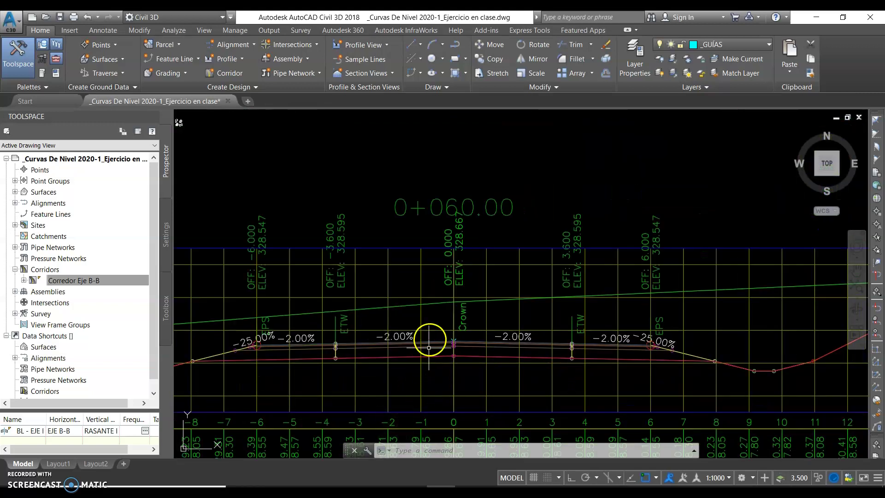
pyautogui.scroll(-4, 450, 366)
pyautogui.moveTo(451, 366); pyautogui.dragTo(489, 177, button='middle')
pyautogui.scroll(-4, 485, 306)
pyautogui.scroll(7, 484, 306)
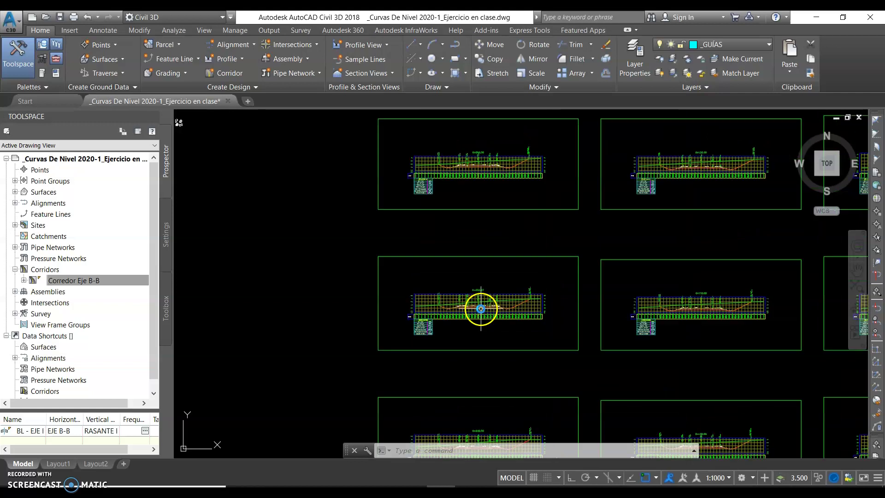
pyautogui.scroll(-4, 494, 300)
pyautogui.moveTo(502, 293)
pyautogui.mouseDown(button='middle')
pyautogui.moveTo(483, 184)
pyautogui.moveTo(478, 228)
pyautogui.mouseUp(button='middle')
pyautogui.scroll(5, 479, 229)
pyautogui.scroll(-4, 470, 323)
pyautogui.scroll(2, 468, 198)
pyautogui.scroll(3, 405, 242)
pyautogui.scroll(1, 407, 277)
pyautogui.scroll(-5, 450, 272)
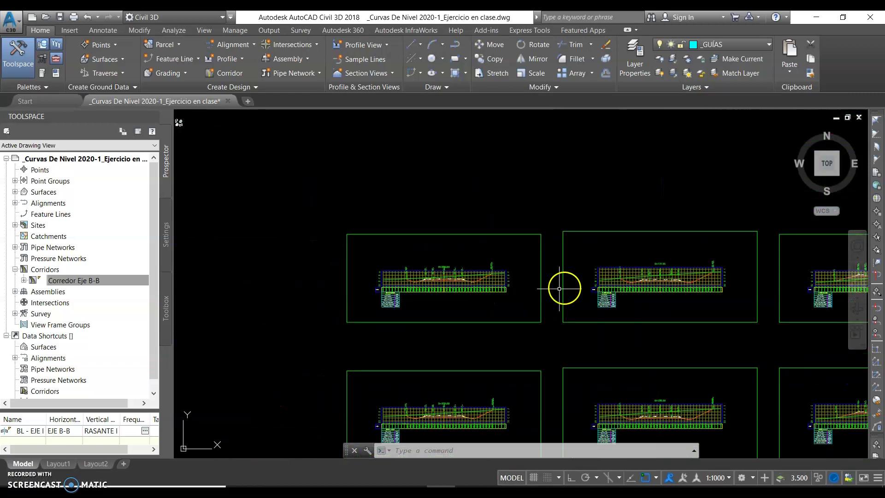
# Step: Compare the cross slopes in the section views farther along the alignment, including station 0+280.00, to check the applied superelevation
pyautogui.moveTo(702, 300); pyautogui.dragTo(378, 189, button='middle')
pyautogui.scroll(5, 558, 253)
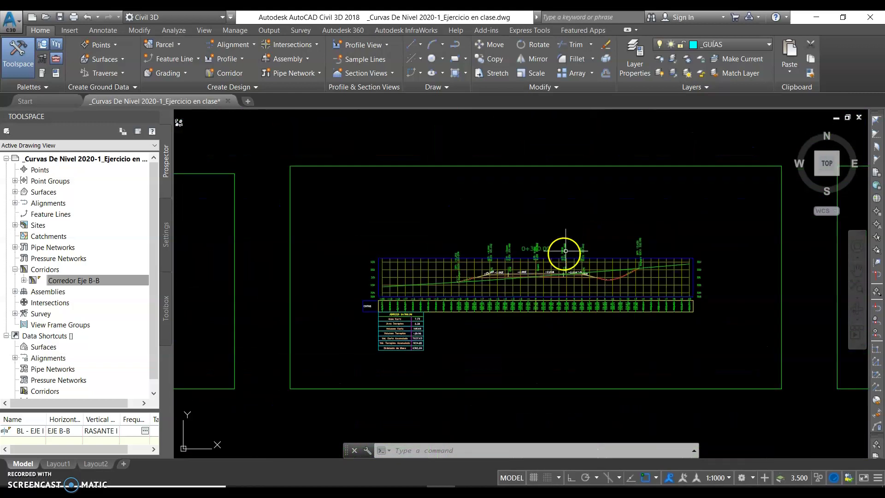
pyautogui.scroll(-2, 547, 260)
pyautogui.scroll(-3, 561, 362)
pyautogui.scroll(3, 547, 362)
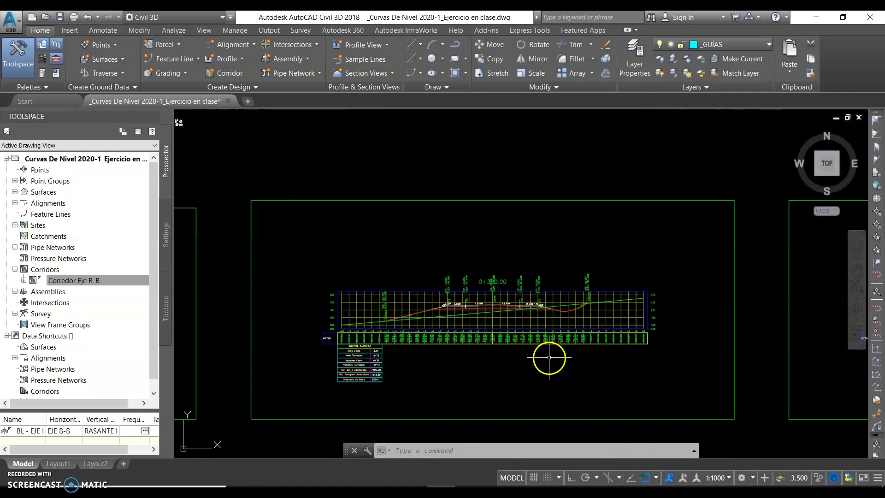
pyautogui.scroll(5, 510, 361)
pyautogui.scroll(-6, 495, 280)
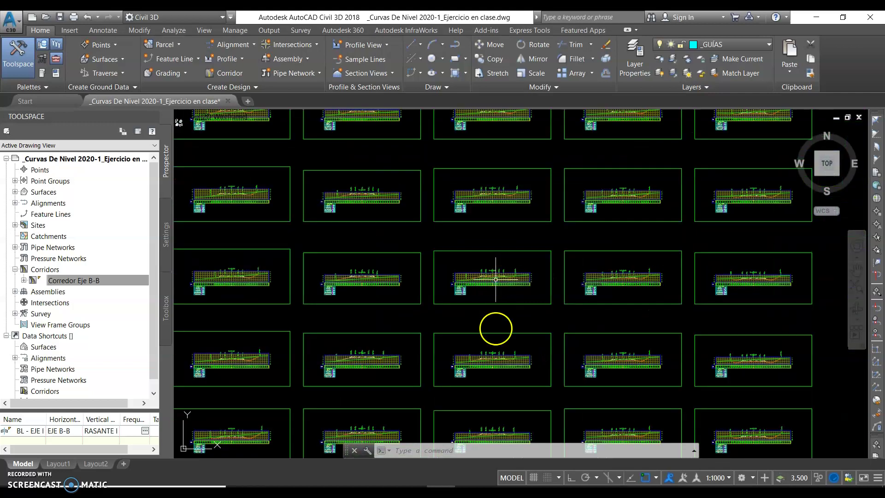
pyautogui.scroll(6, 493, 376)
pyautogui.moveTo(498, 344); pyautogui.dragTo(510, 194, button='middle')
pyautogui.scroll(-3, 492, 302)
pyautogui.moveTo(492, 302); pyautogui.dragTo(493, 240, button='middle')
pyautogui.scroll(6, 483, 284)
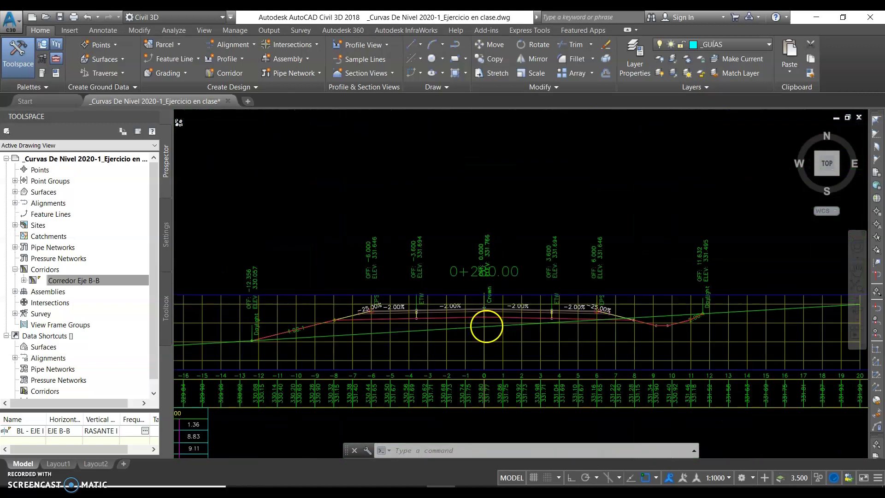